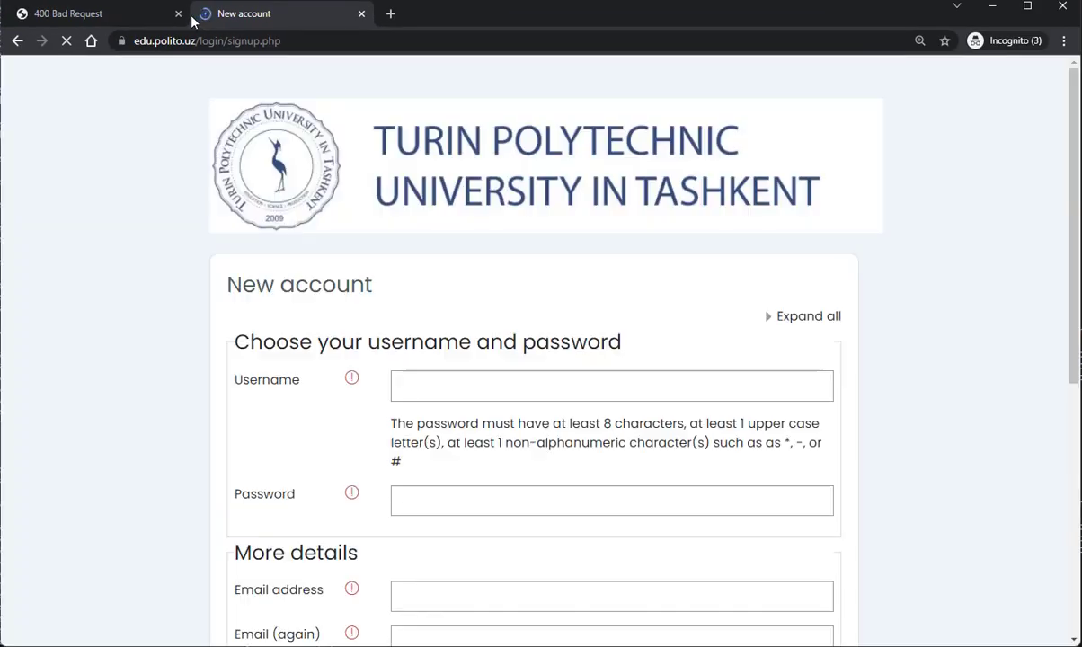
- Enter the username for the new account in the signup form
{"action": "left_click", "coordinate": [250, 19]}
{"action": "scroll", "coordinate": [596, 399], "scroll_direction": "down", "scroll_amount": 1}
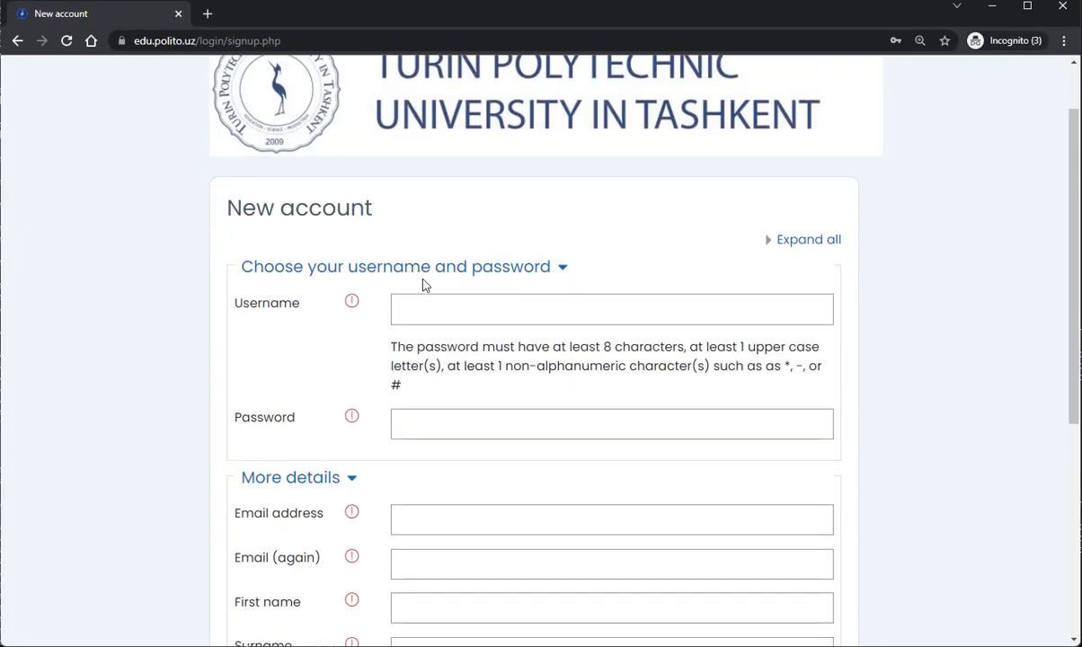
{"action": "left_click", "coordinate": [486, 301]}
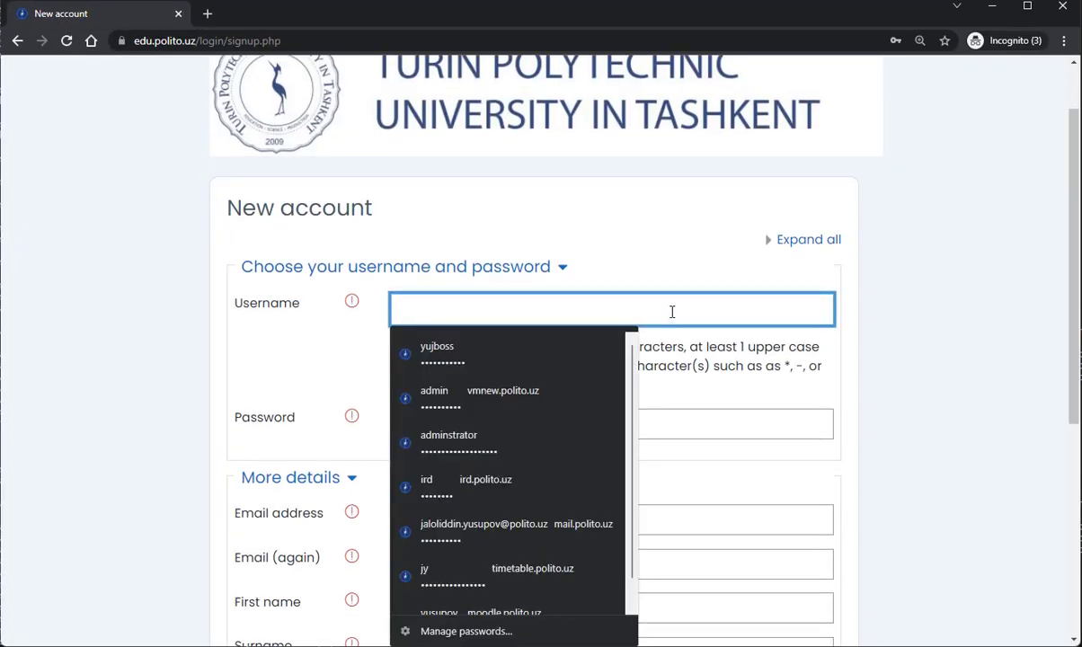
{"action": "left_click", "coordinate": [667, 369]}
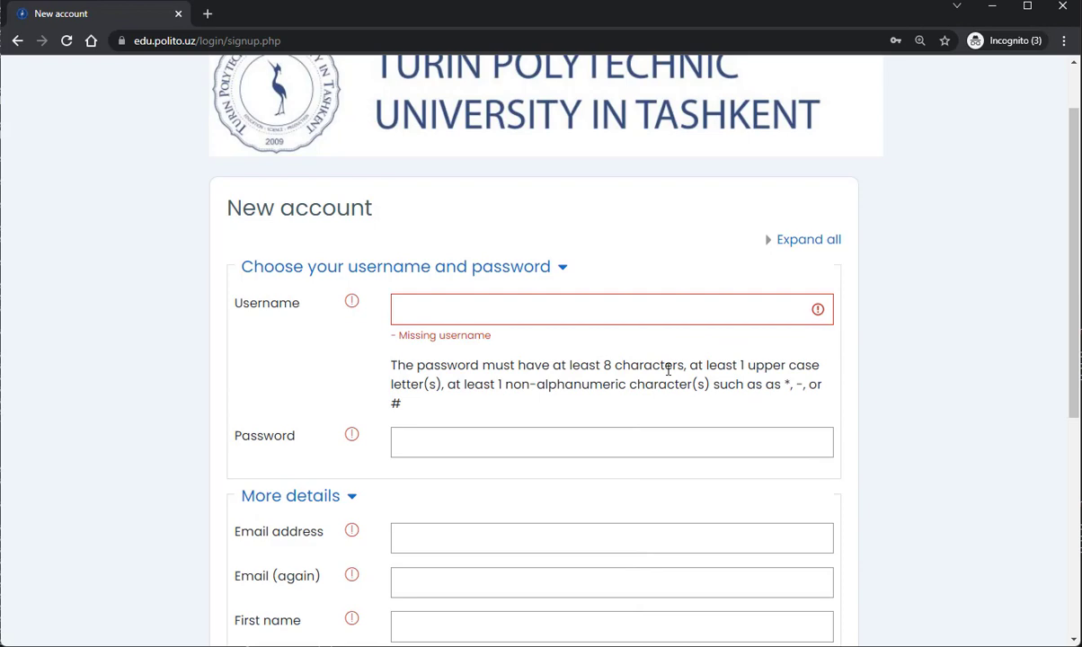
{"action": "left_click", "coordinate": [527, 309]}
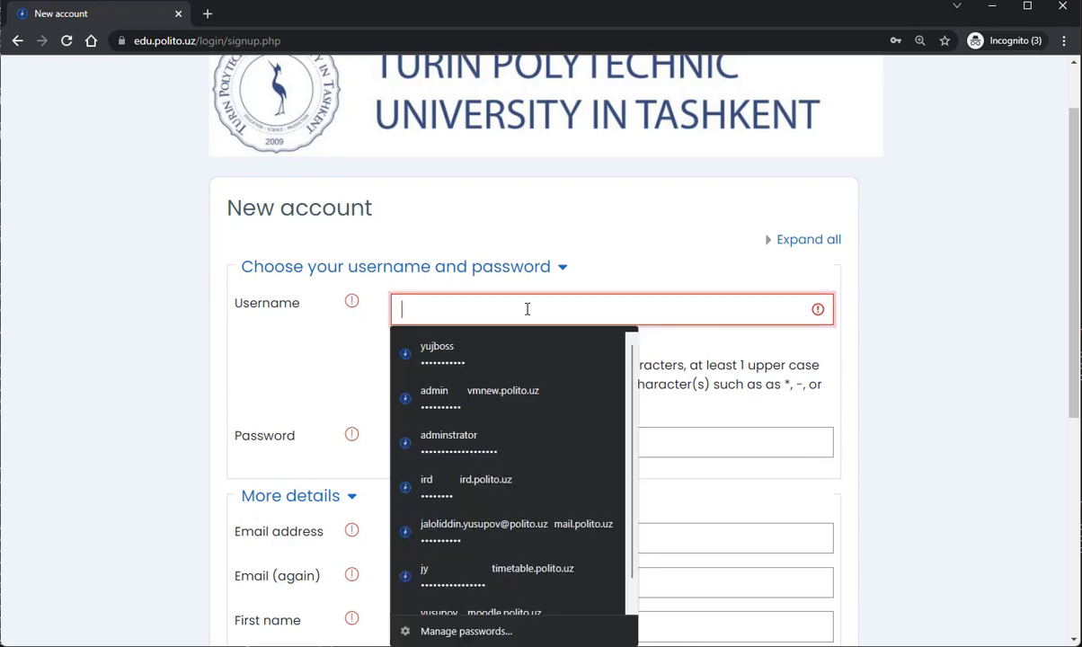
{"action": "type", "text": "u98862"}
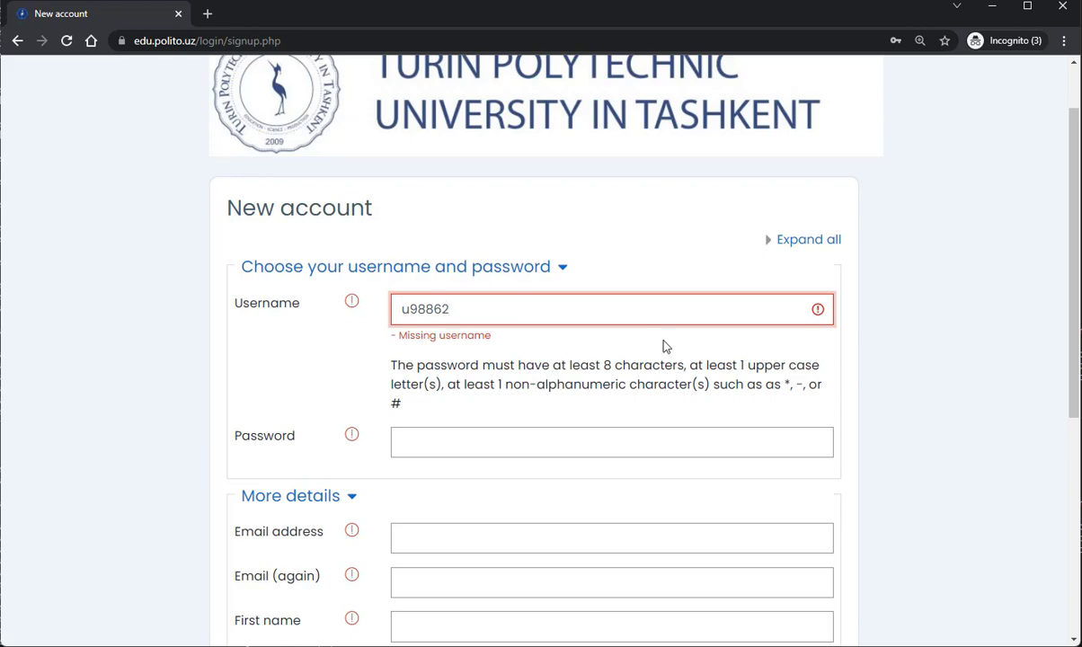
- Enter the password for the new account in the signup form
{"action": "scroll", "coordinate": [665, 346], "scroll_direction": "down", "scroll_amount": 2}
{"action": "left_click", "coordinate": [457, 290]}
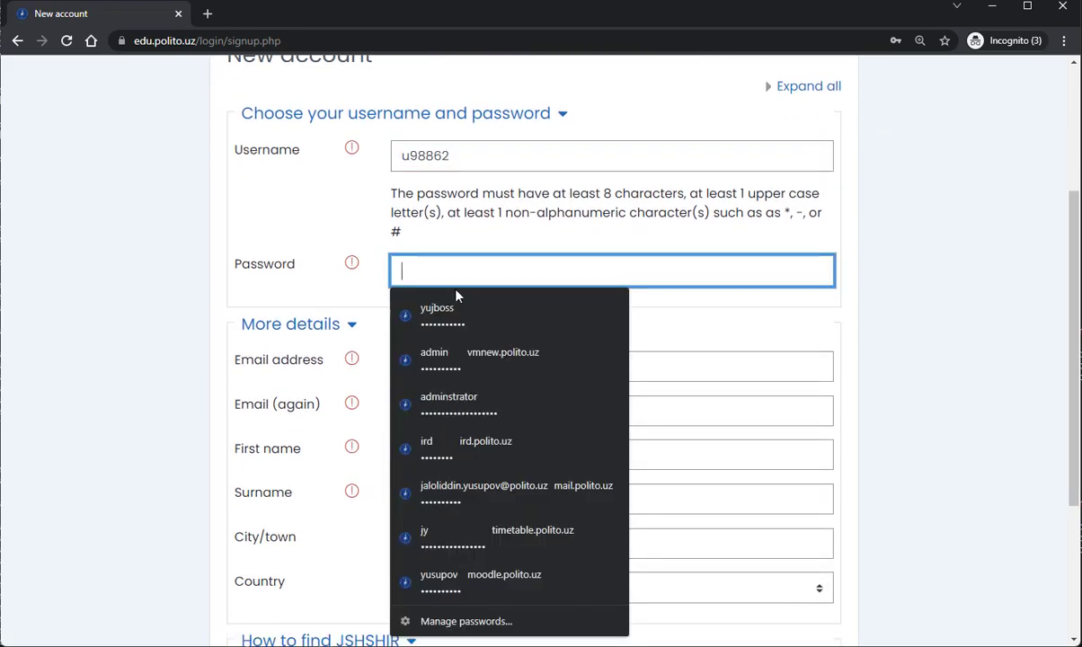
{"action": "type", "text": "•••"}
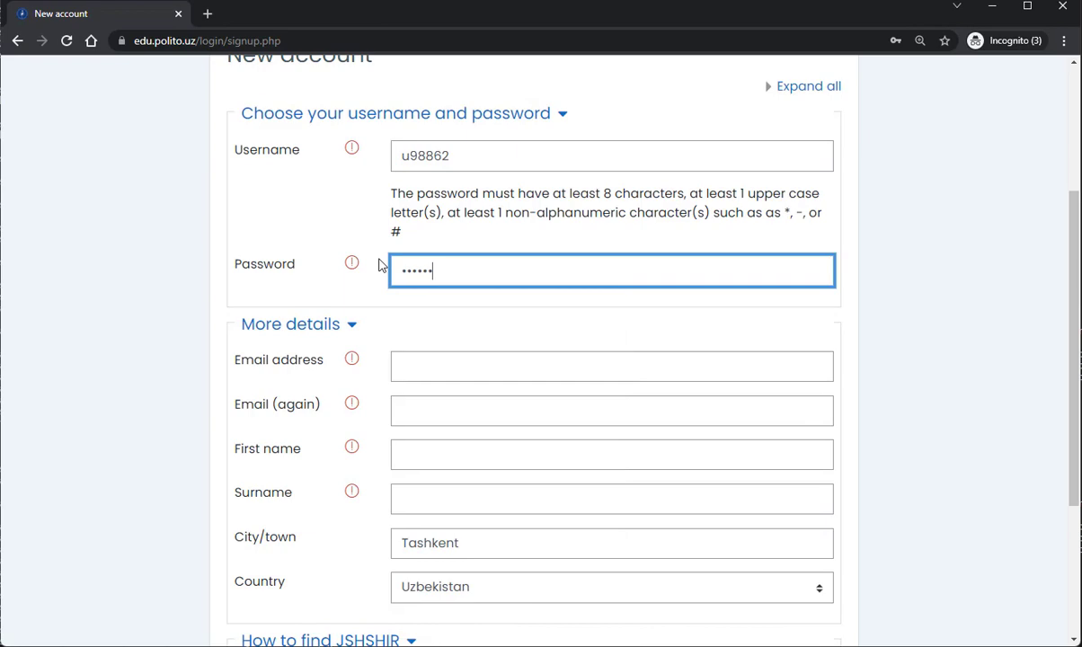
{"action": "left_click", "coordinate": [406, 159]}
- Enter the applicant's email address and repeat it in the confirmation field under More details
{"action": "scroll", "coordinate": [507, 173], "scroll_direction": "down", "scroll_amount": 2}
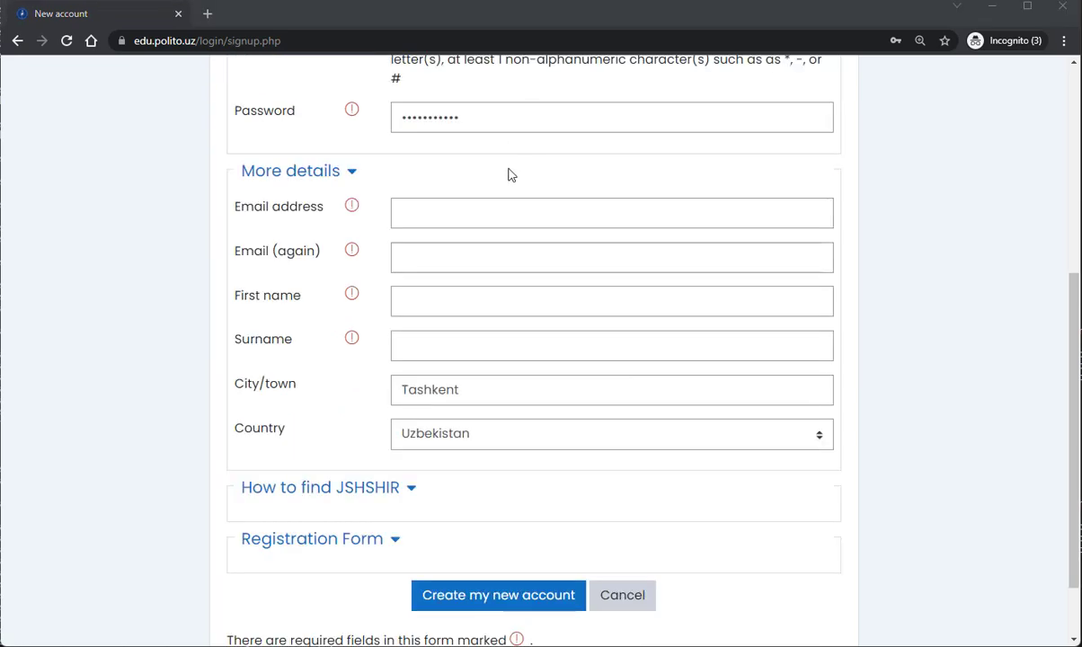
{"action": "left_click", "coordinate": [436, 208]}
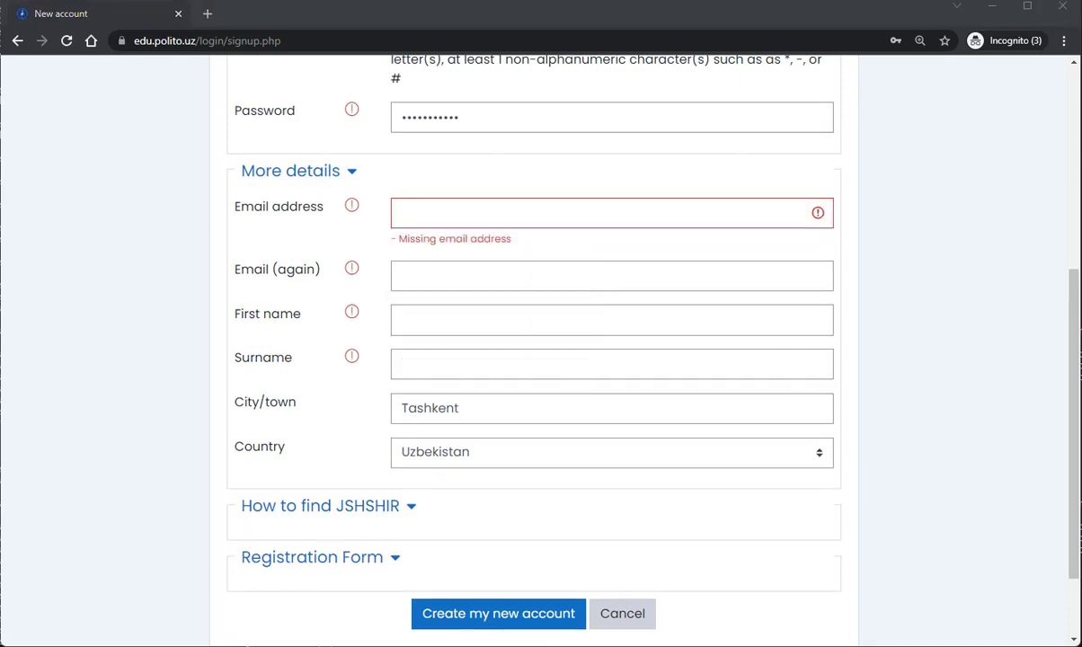
{"action": "key", "text": "ctrl+v"}
{"action": "left_click", "coordinate": [565, 273]}
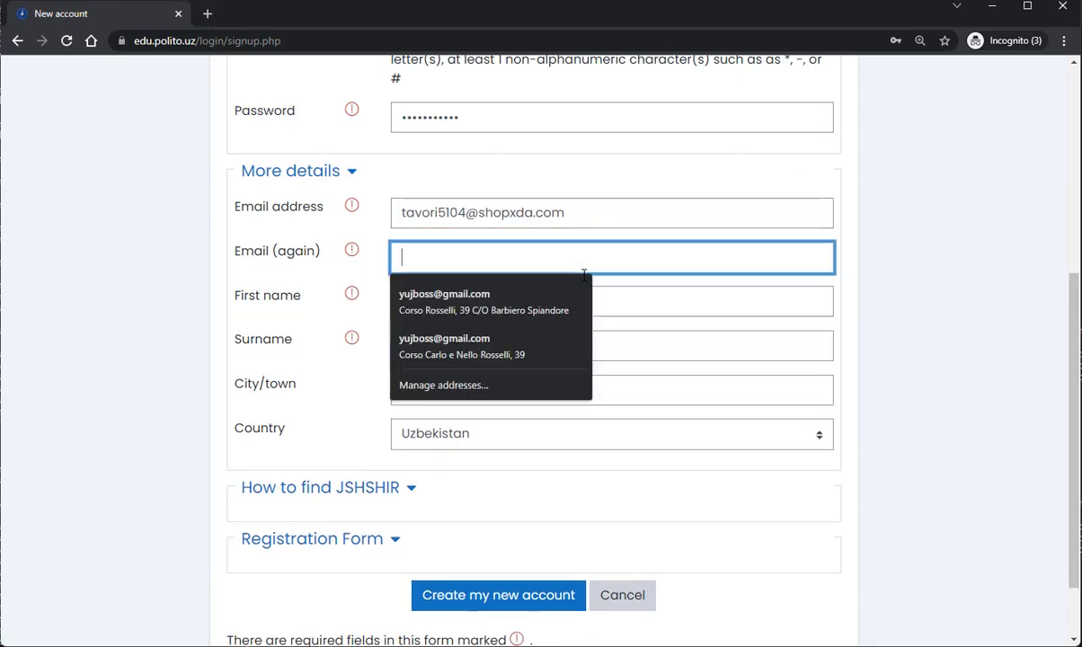
{"action": "key", "text": "ctrl+v"}
- Fill in "Name" as the first name and "Surname" as the surname
{"action": "left_click", "coordinate": [625, 295]}
{"action": "type", "text": "Name"}
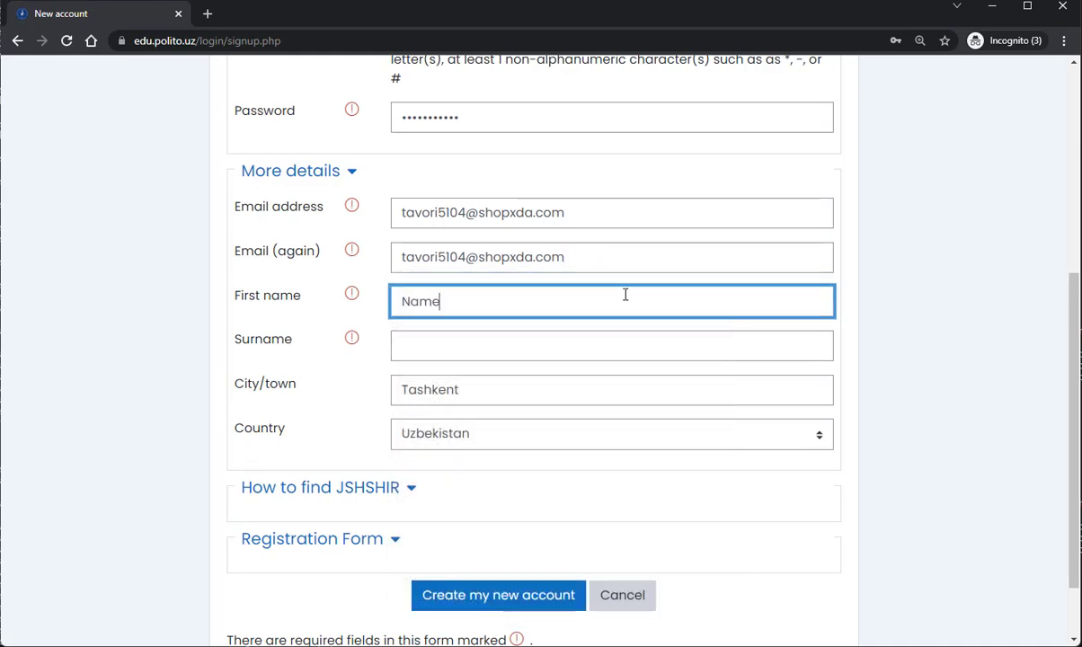
{"action": "key", "text": "Tab"}
{"action": "type", "text": "Sur"}
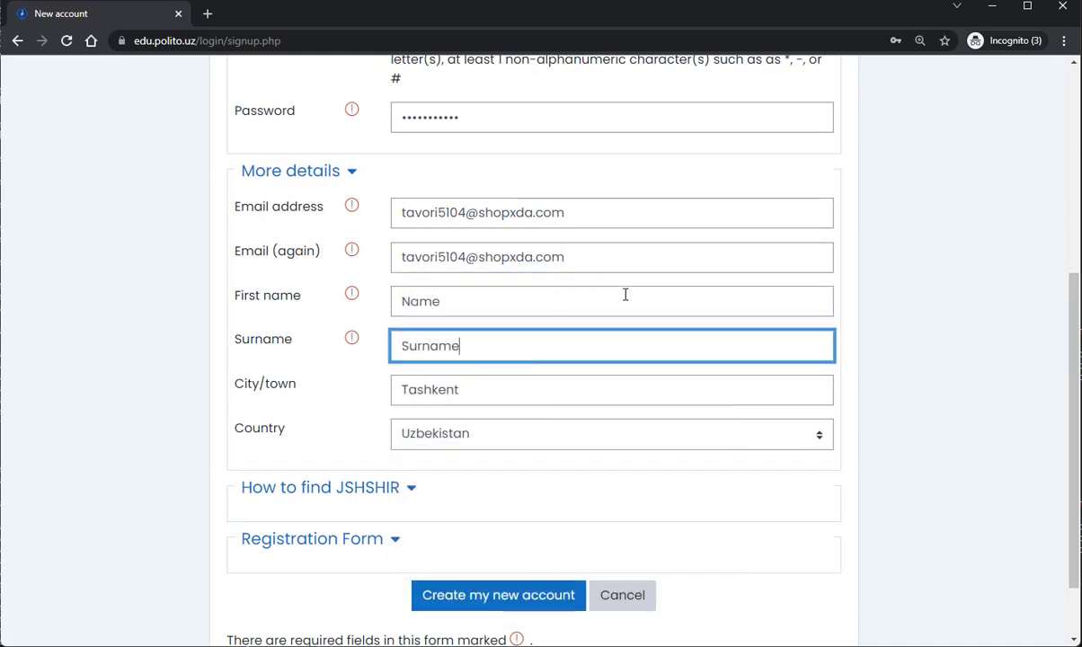
- Expand the How to find JSHSHIR section and look through the sample passport for the location of the code
{"action": "scroll", "coordinate": [411, 467], "scroll_direction": "down", "scroll_amount": 1}
{"action": "left_click", "coordinate": [371, 494]}
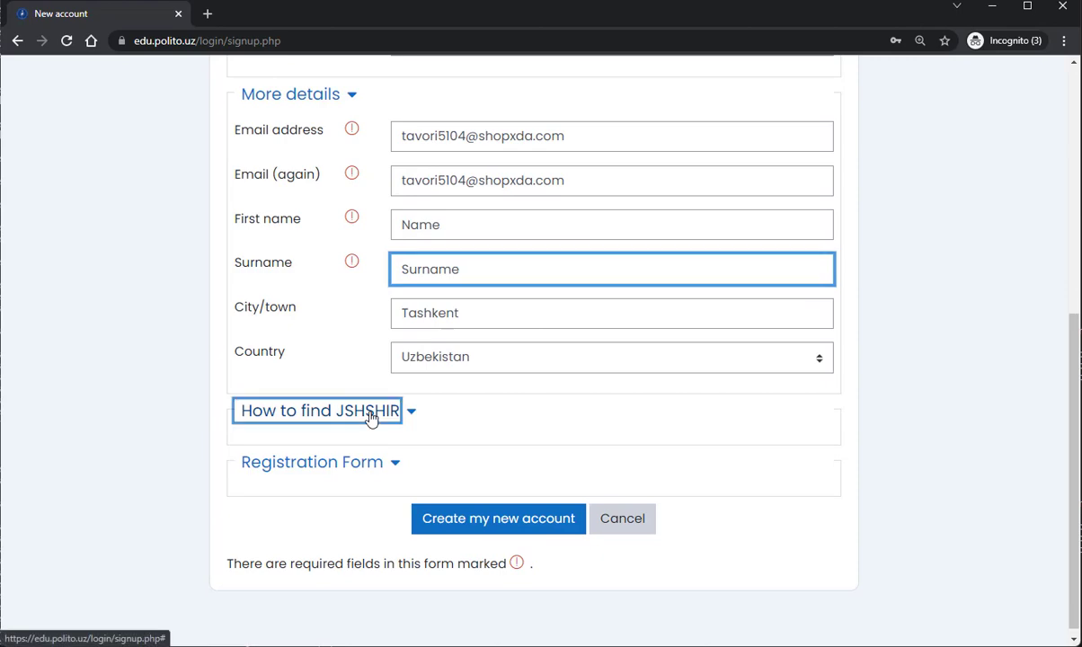
{"action": "scroll", "coordinate": [450, 378], "scroll_direction": "down", "scroll_amount": 7}
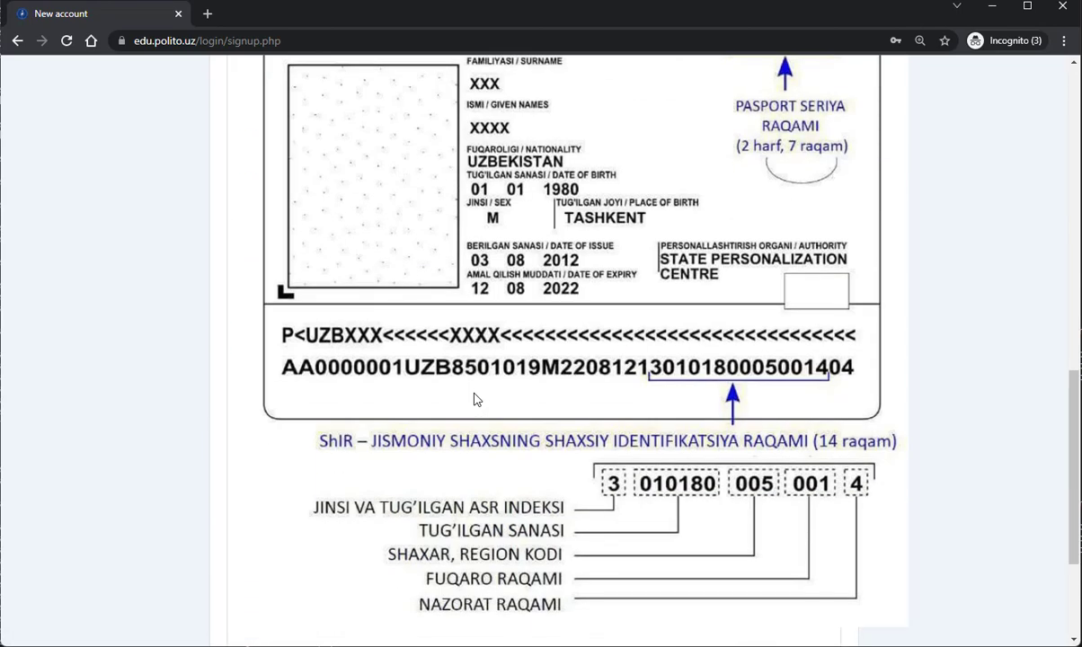
{"action": "scroll", "coordinate": [422, 431], "scroll_direction": "down", "scroll_amount": 2}
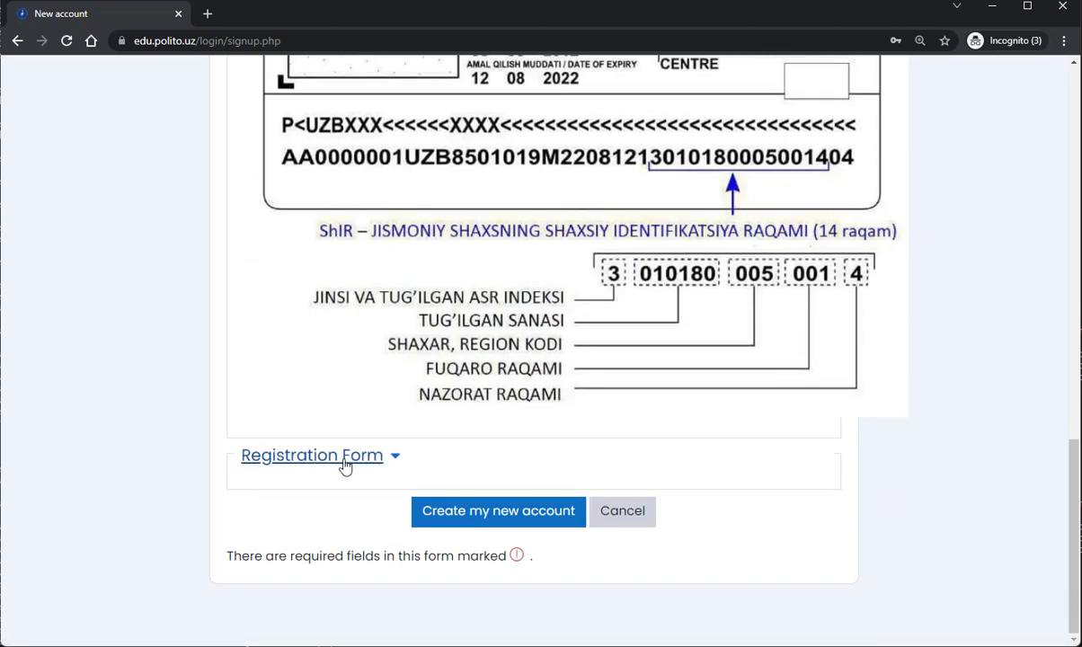
- Expand the Registration Form section and set the nationality to Uzbek
{"action": "left_click", "coordinate": [345, 458]}
{"action": "scroll", "coordinate": [345, 466], "scroll_direction": "down", "scroll_amount": 2}
{"action": "scroll", "coordinate": [350, 450], "scroll_direction": "down", "scroll_amount": 1}
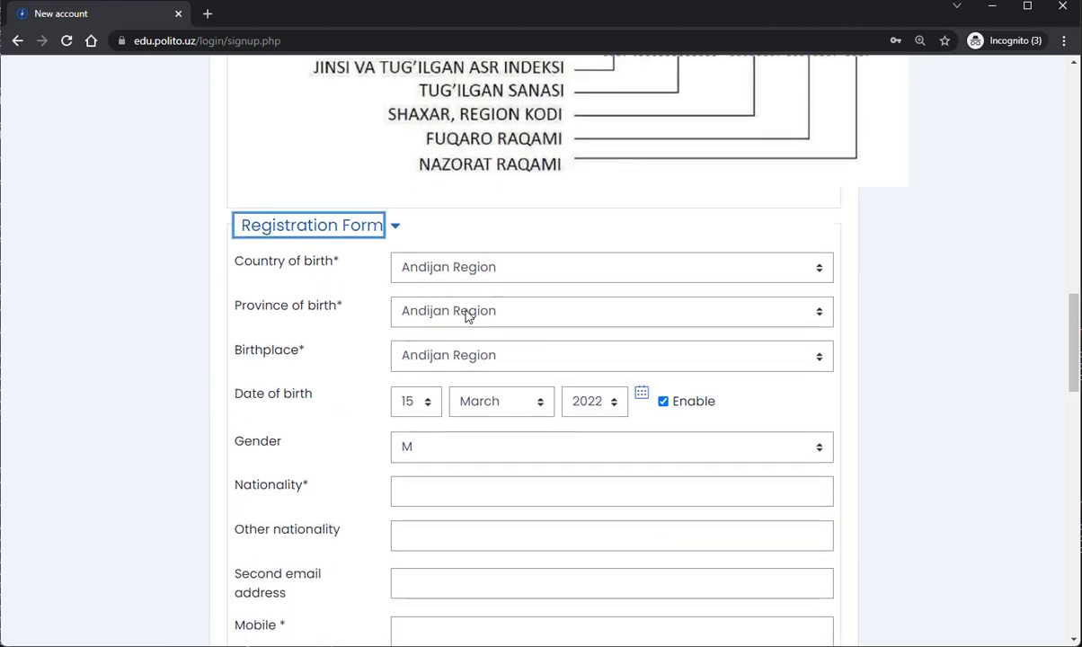
{"action": "scroll", "coordinate": [454, 350], "scroll_direction": "down", "scroll_amount": 2}
{"action": "left_click", "coordinate": [432, 333]}
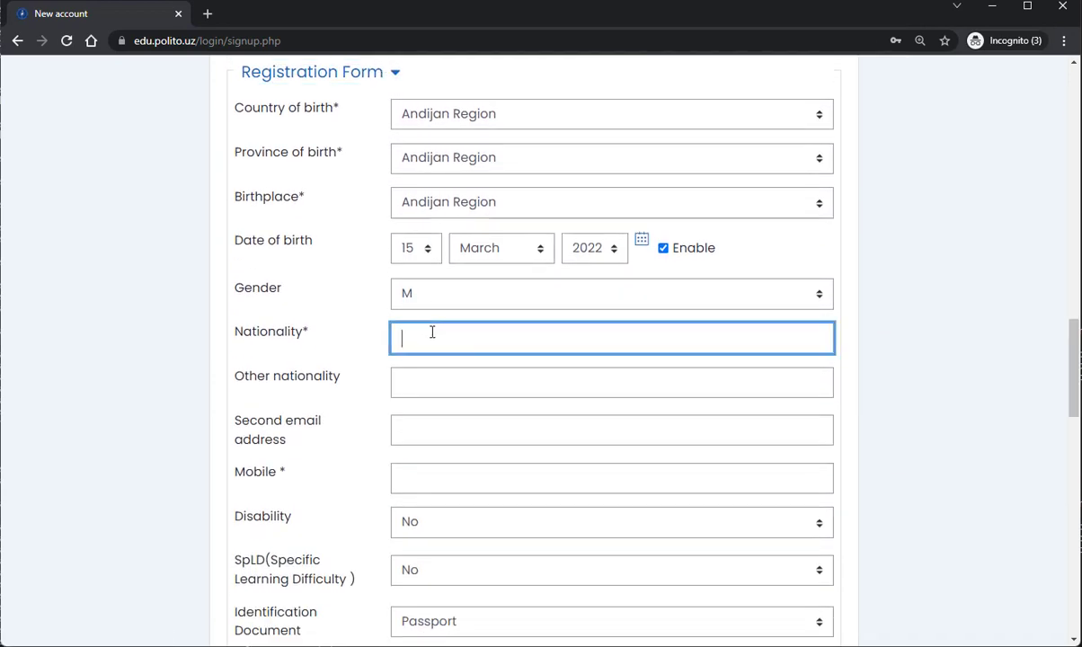
{"action": "type", "text": "Uzbek"}
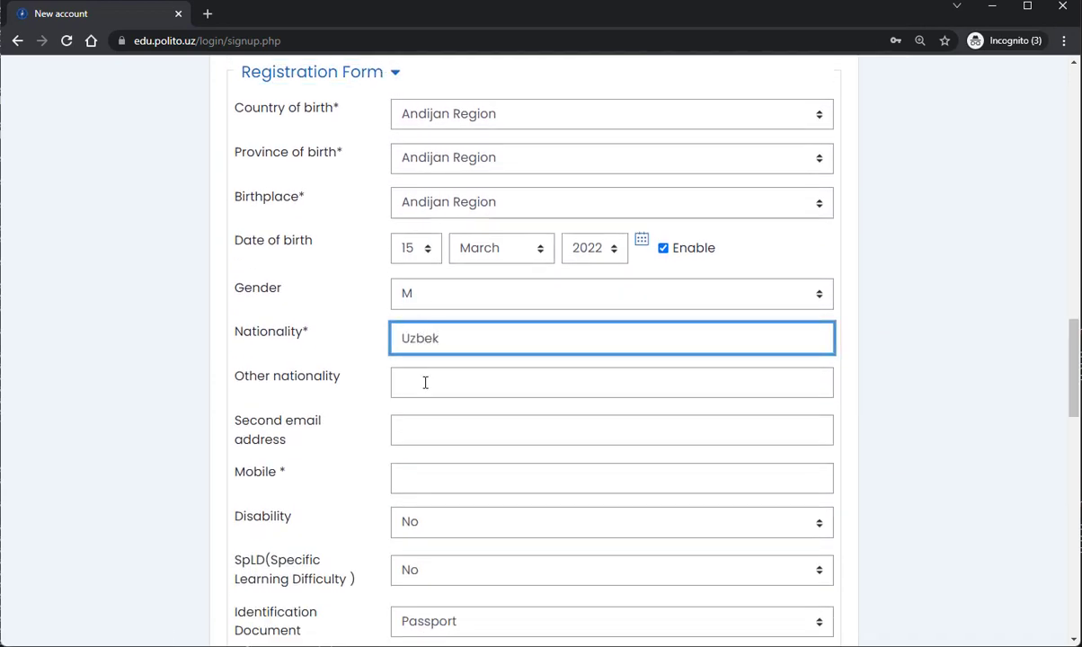
- Fill in the second email address and the mobile number in the Registration Form section
{"action": "scroll", "coordinate": [425, 382], "scroll_direction": "down", "scroll_amount": 2}
{"action": "left_click", "coordinate": [428, 273]}
{"action": "key", "text": "ctrl+v"}
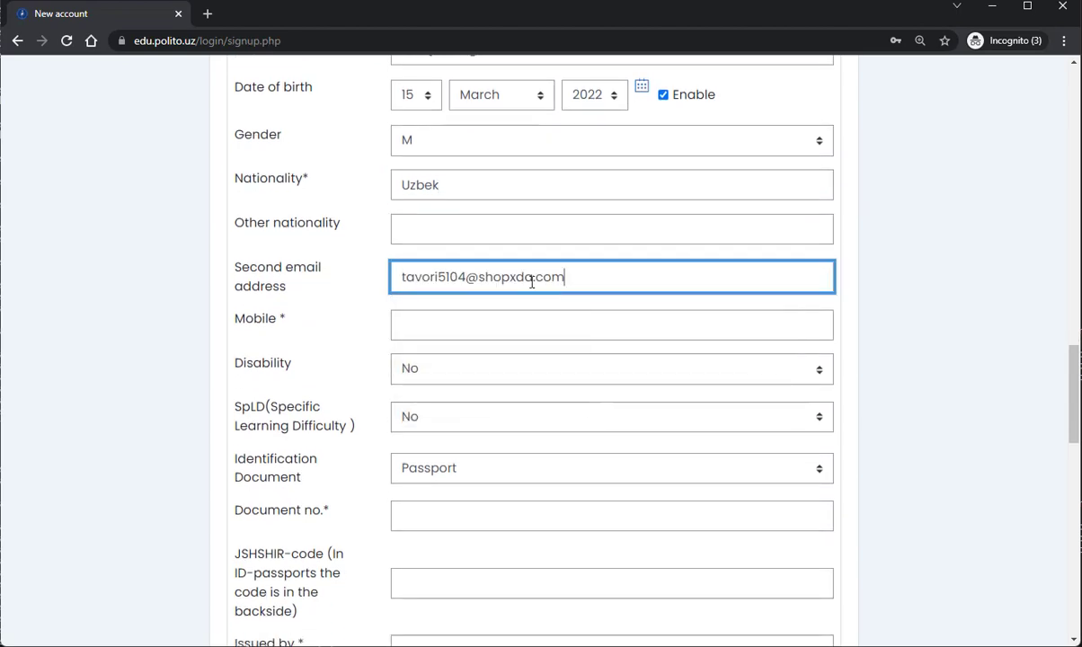
{"action": "left_click", "coordinate": [465, 322]}
{"action": "type", "text": "+8888"}
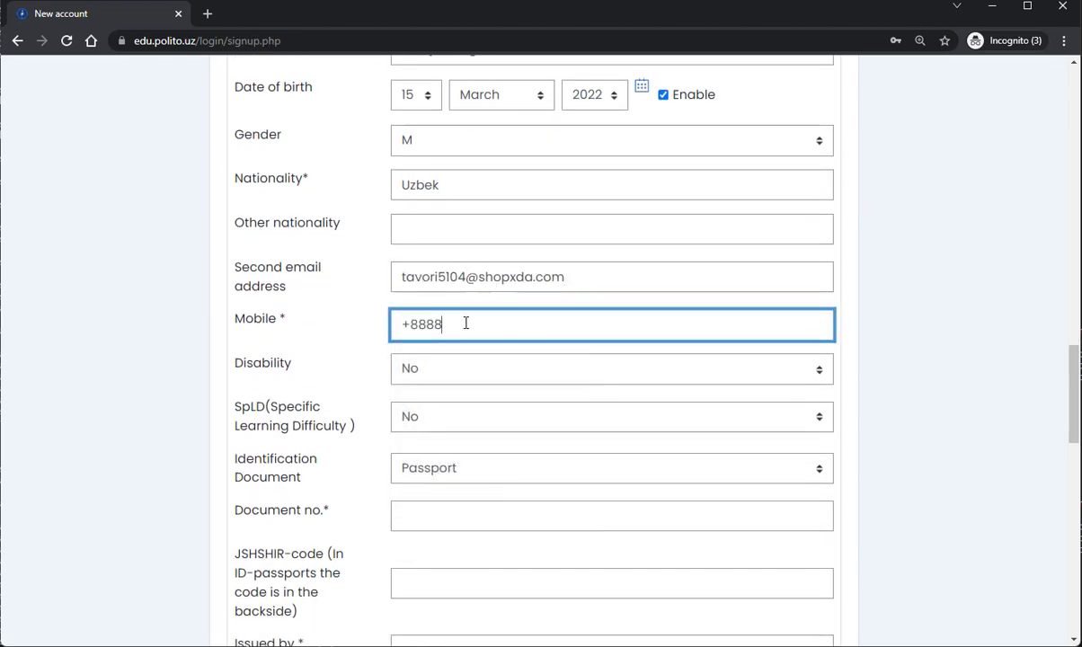
- Choose No for disability and specific learning difficulty, and Passport as the identification document
{"action": "scroll", "coordinate": [463, 315], "scroll_direction": "down", "scroll_amount": 1}
{"action": "left_click", "coordinate": [461, 305]}
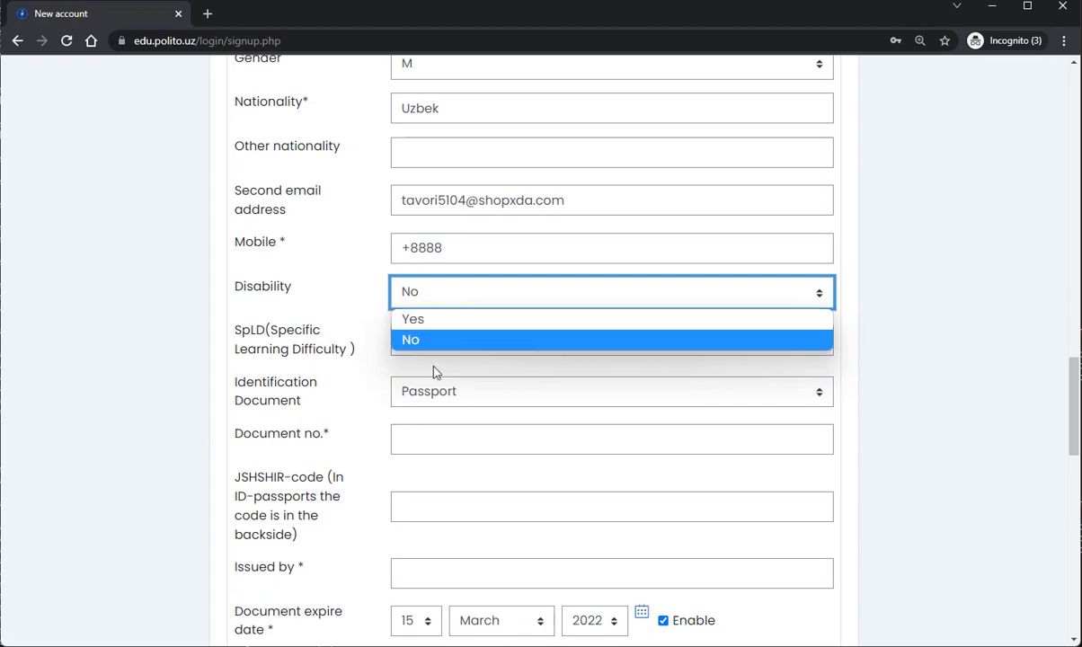
{"action": "left_click", "coordinate": [424, 366]}
{"action": "left_click", "coordinate": [423, 351]}
{"action": "left_click", "coordinate": [422, 387]}
{"action": "left_click", "coordinate": [473, 431]}
{"action": "scroll", "coordinate": [405, 429], "scroll_direction": "down", "scroll_amount": 1}
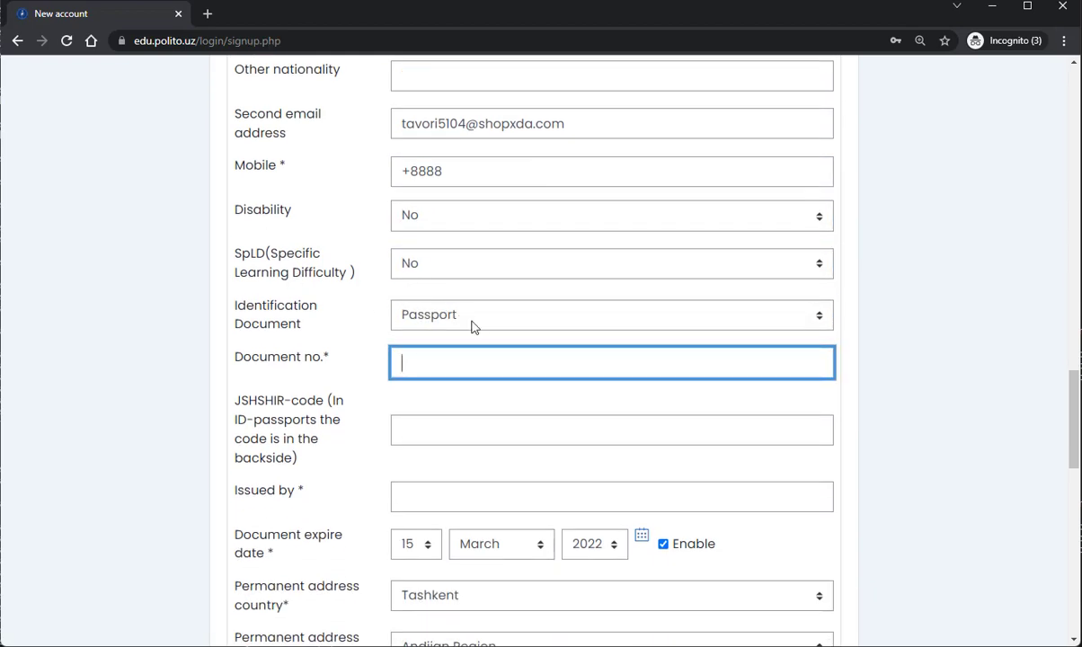
{"action": "left_click", "coordinate": [469, 316]}
{"action": "left_click", "coordinate": [467, 331]}
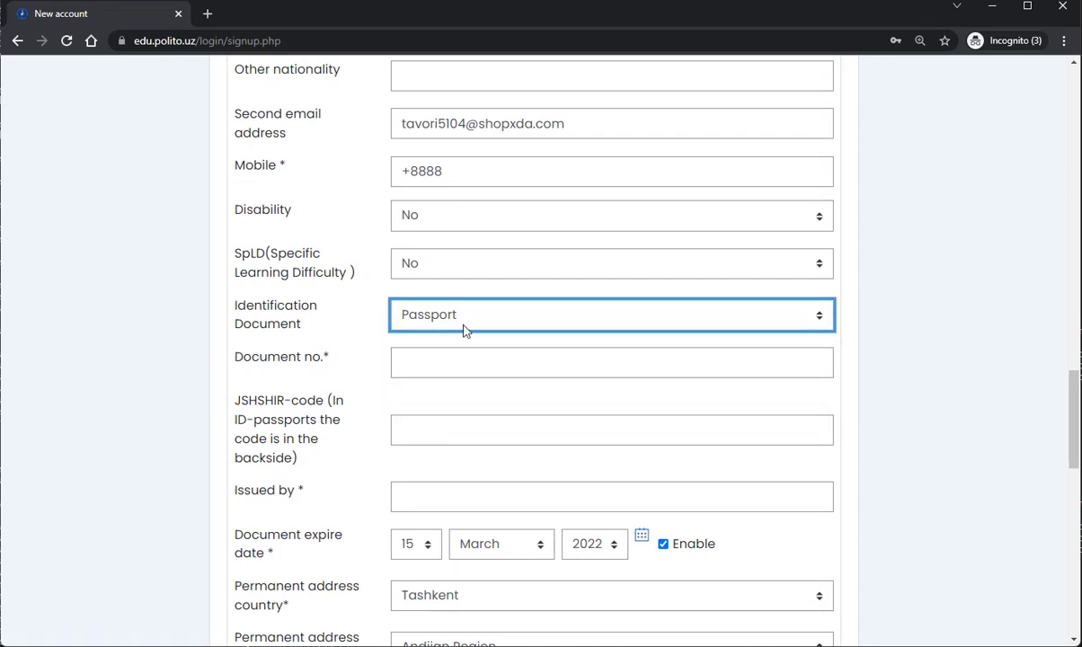
- Enter the passport's document number and the JSHSHIR code
{"action": "left_click", "coordinate": [442, 353]}
{"action": "type", "text": "23423423"}
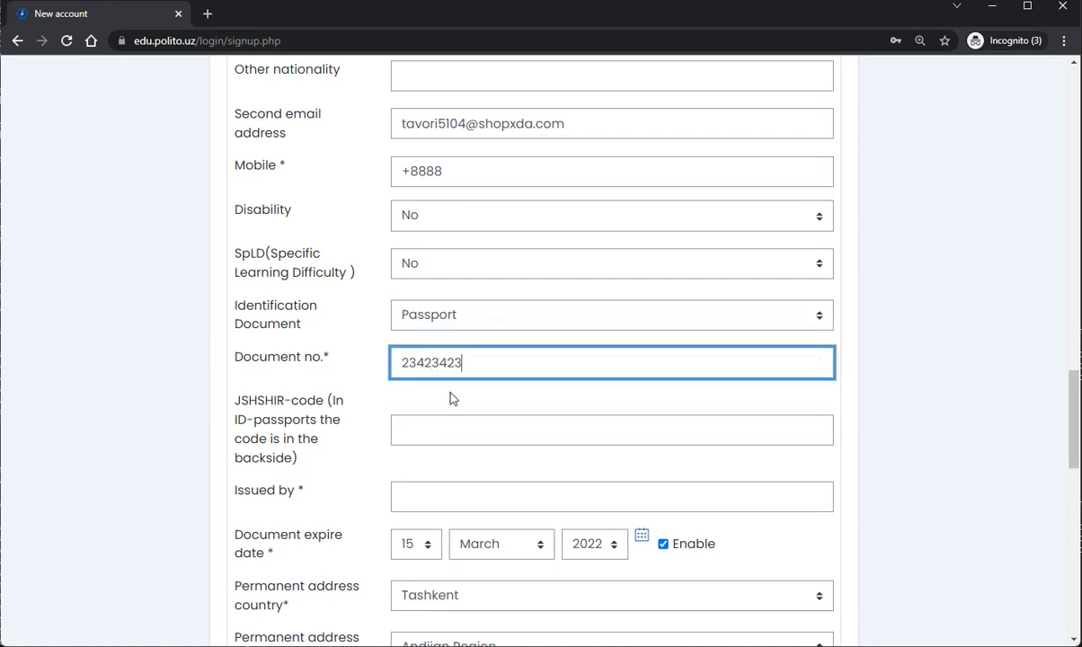
{"action": "scroll", "coordinate": [450, 398], "scroll_direction": "down", "scroll_amount": 1}
{"action": "left_click", "coordinate": [443, 349]}
{"action": "type", "text": "23423423"}
- Enter MIB as the authority that issued the identification document
{"action": "left_click", "coordinate": [438, 424]}
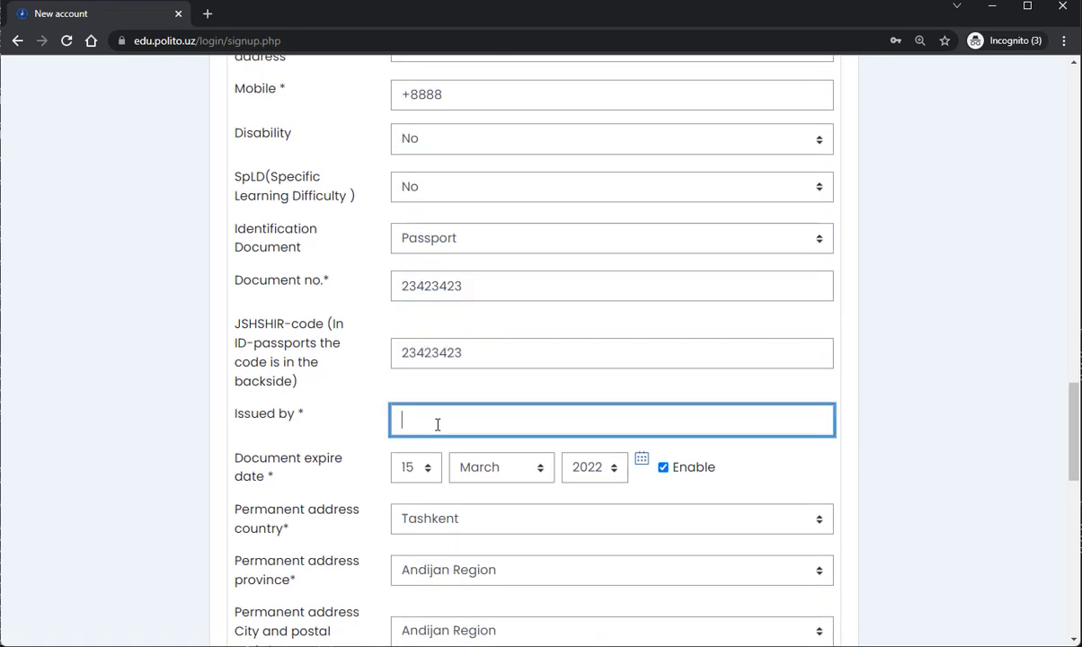
{"action": "type", "text": "23423"}
{"action": "left_click_drag", "start_coordinate": [438, 424], "coordinate": [349, 426]}
{"action": "type", "text": "MIB"}
- Fill in the permanent address and the permanent address telephone with placeholder text
{"action": "scroll", "coordinate": [337, 395], "scroll_direction": "down", "scroll_amount": 2}
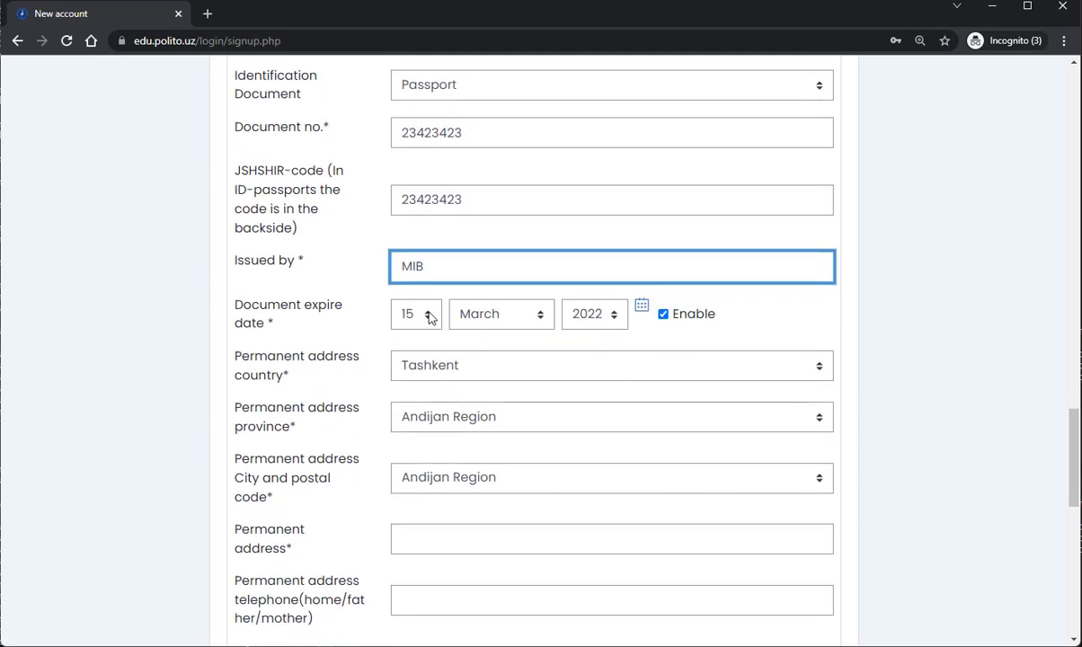
{"action": "scroll", "coordinate": [653, 351], "scroll_direction": "down", "scroll_amount": 1}
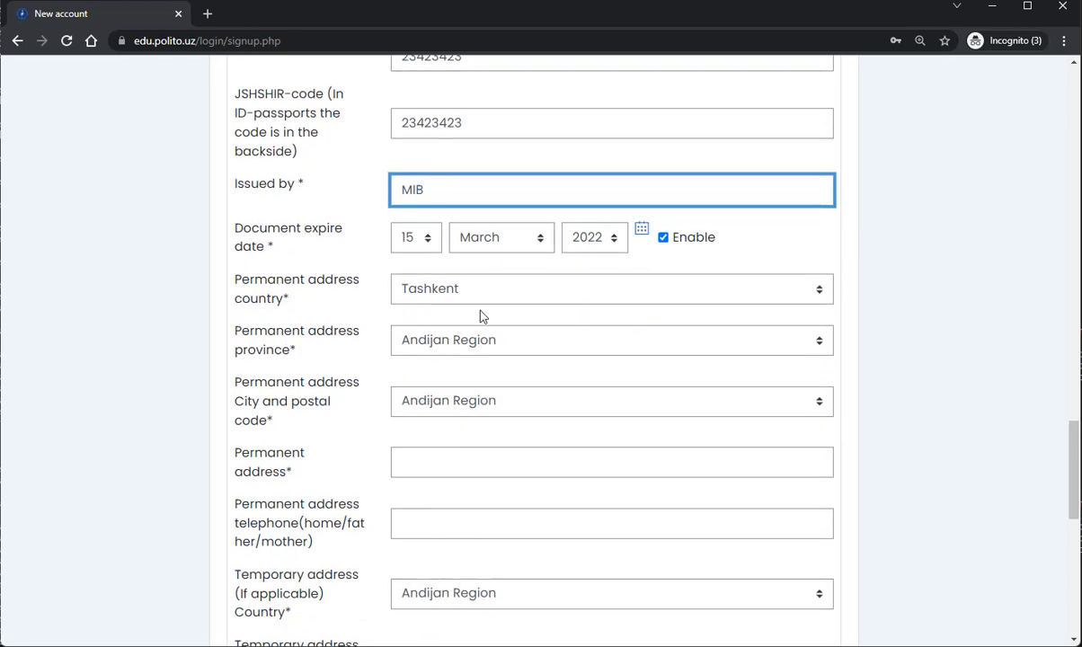
{"action": "scroll", "coordinate": [463, 323], "scroll_direction": "down", "scroll_amount": 1}
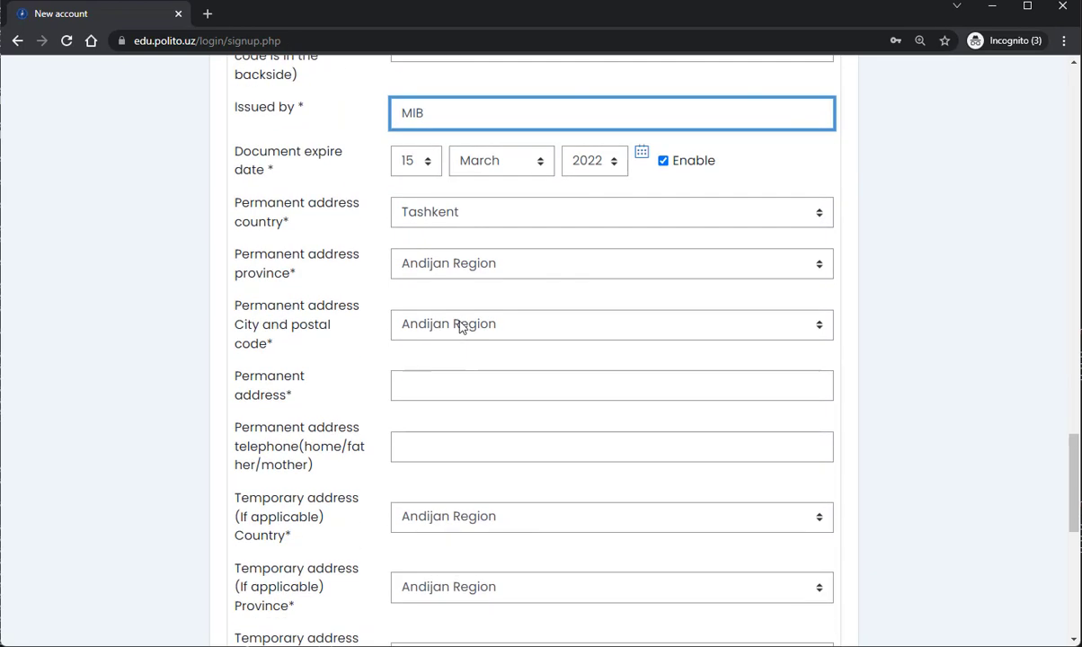
{"action": "scroll", "coordinate": [447, 433], "scroll_direction": "down", "scroll_amount": 1}
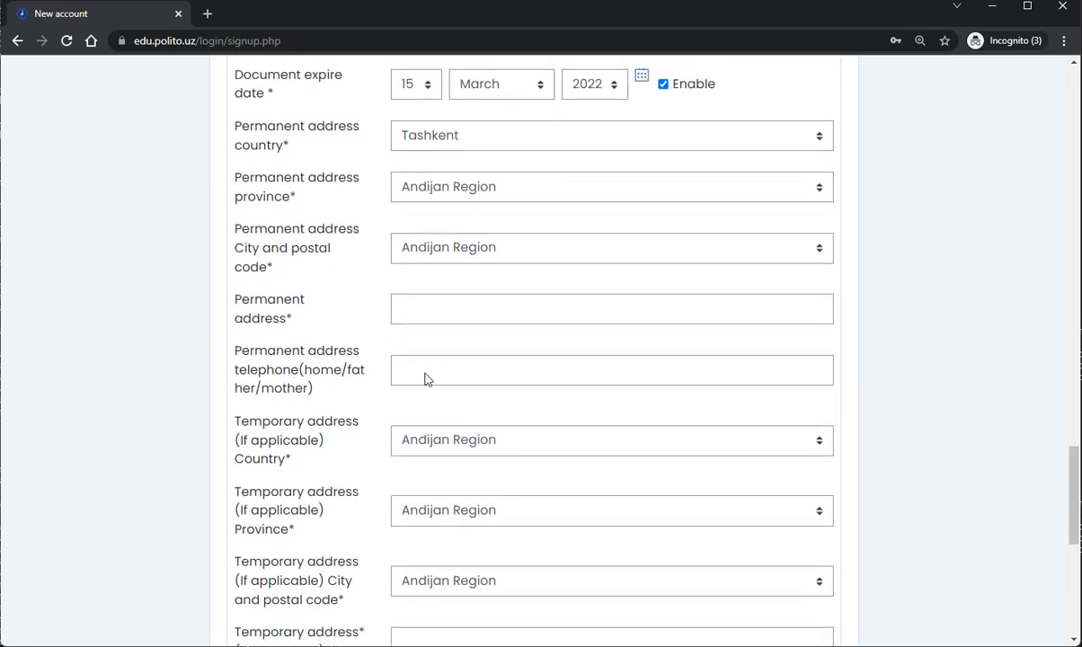
{"action": "left_click", "coordinate": [440, 310]}
{"action": "type", "text": "aser"}
{"action": "left_click", "coordinate": [422, 370]}
{"action": "type", "text": "werwe"}
- Fill in the temporary address with placeholder text
{"action": "scroll", "coordinate": [744, 492], "scroll_direction": "down", "scroll_amount": 4}
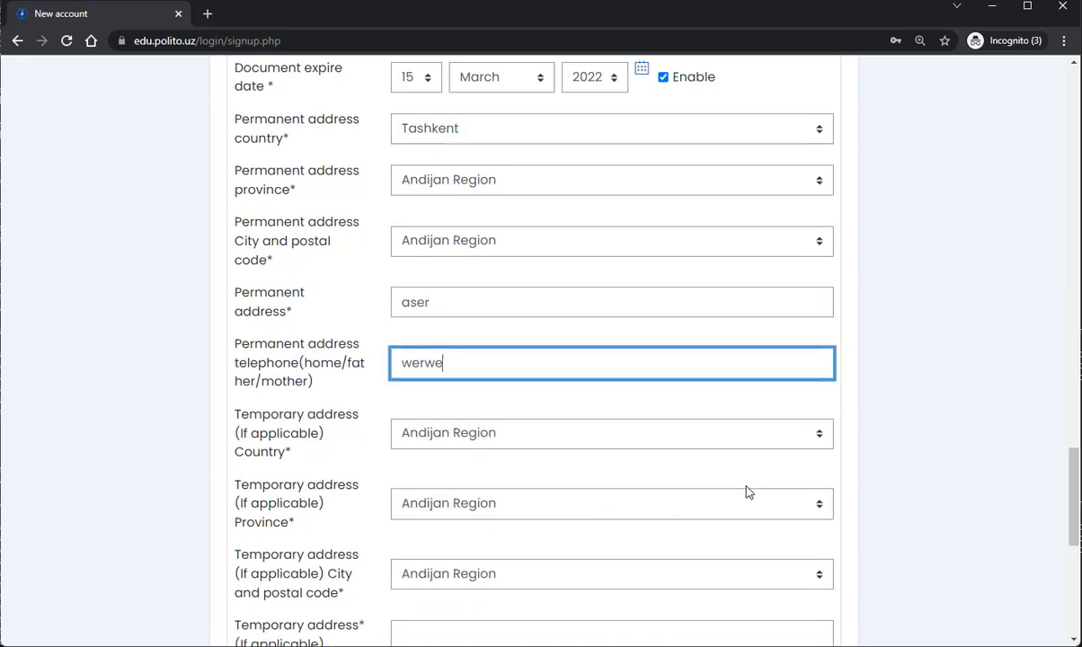
{"action": "left_click", "coordinate": [400, 343]}
{"action": "type", "text": "werwe"}
- Copy the example "2020-2022, Turin academic lyceum" into the previous education information and enter 5.5 for the language certificates
{"action": "scroll", "coordinate": [496, 366], "scroll_direction": "down", "scroll_amount": 2}
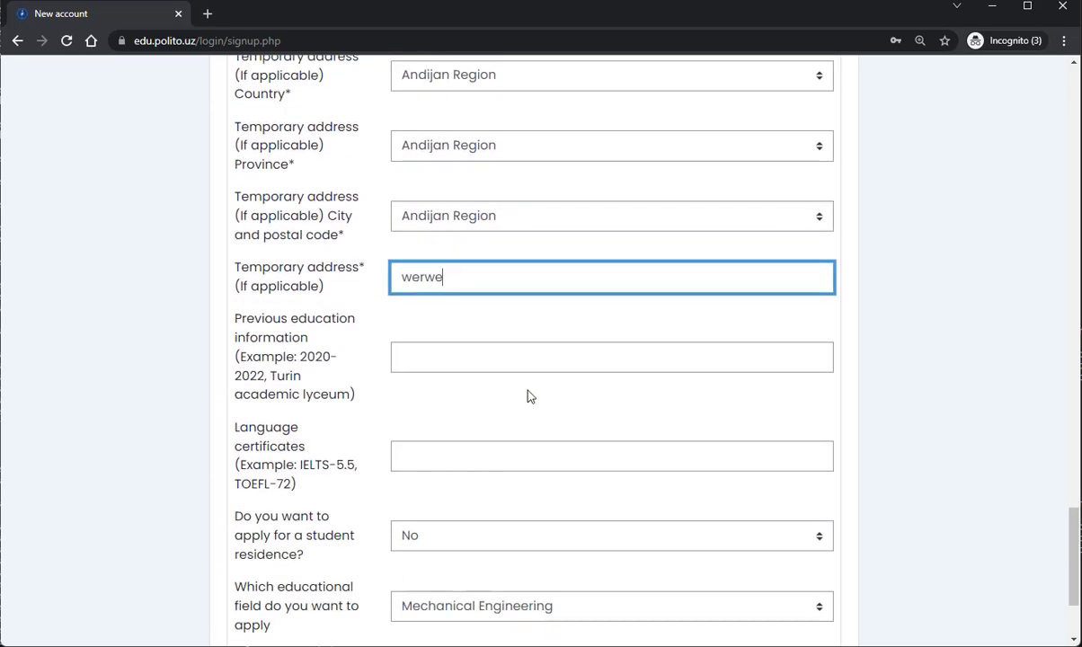
{"action": "left_click", "coordinate": [401, 262]}
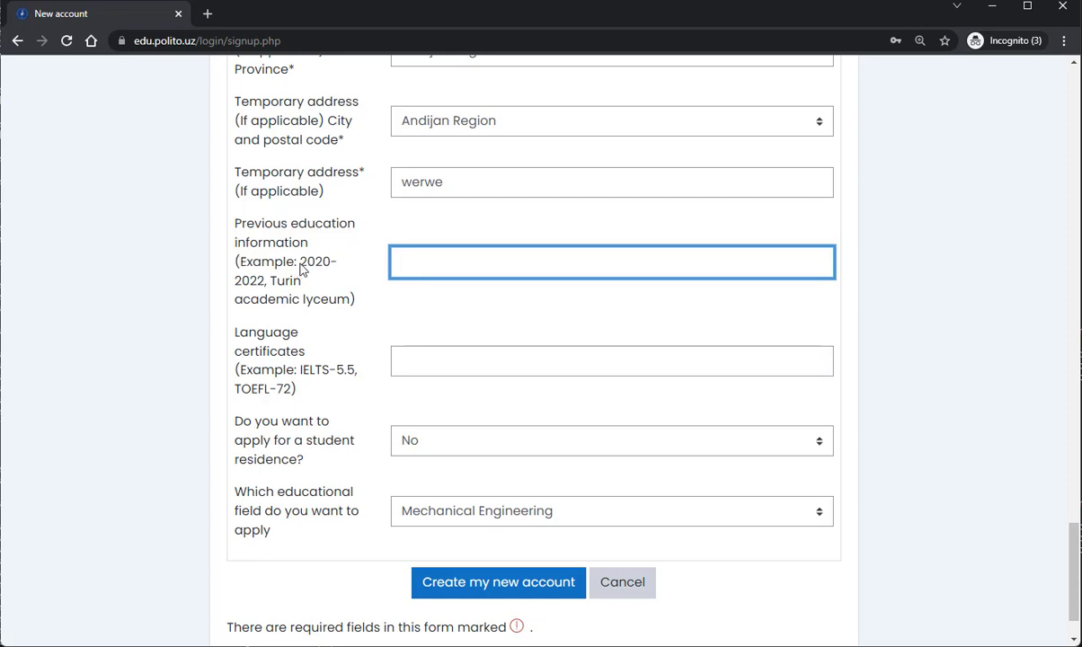
{"action": "left_click_drag", "start_coordinate": [299, 263], "coordinate": [353, 303]}
{"action": "key", "text": "ctrl+c"}
{"action": "left_click", "coordinate": [444, 273]}
{"action": "key", "text": "ctrl+v"}
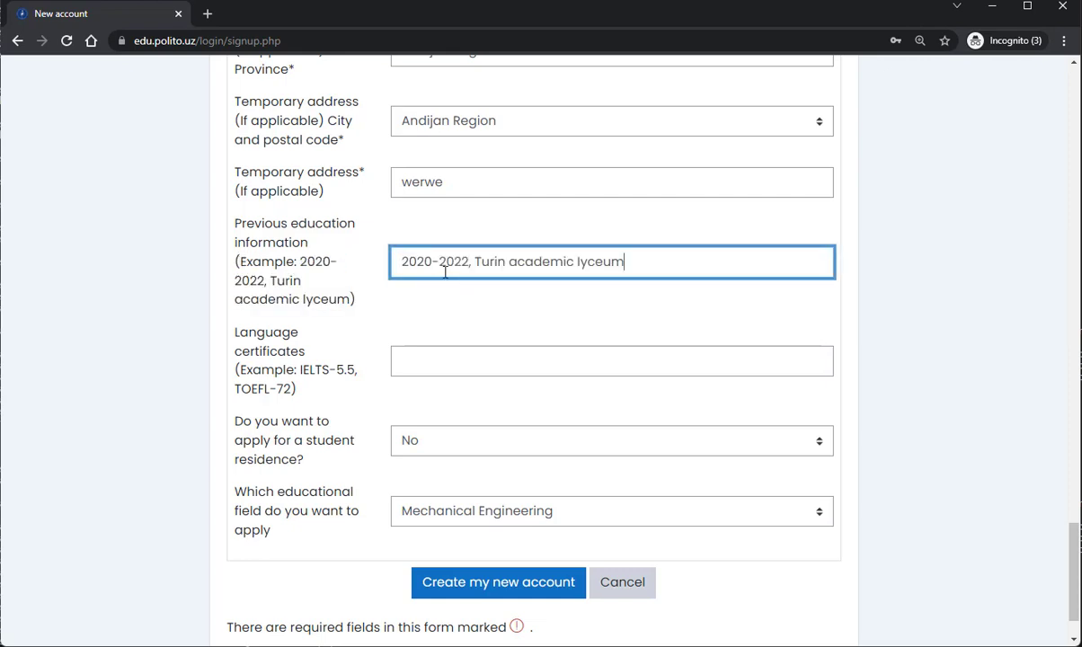
{"action": "left_click", "coordinate": [426, 363]}
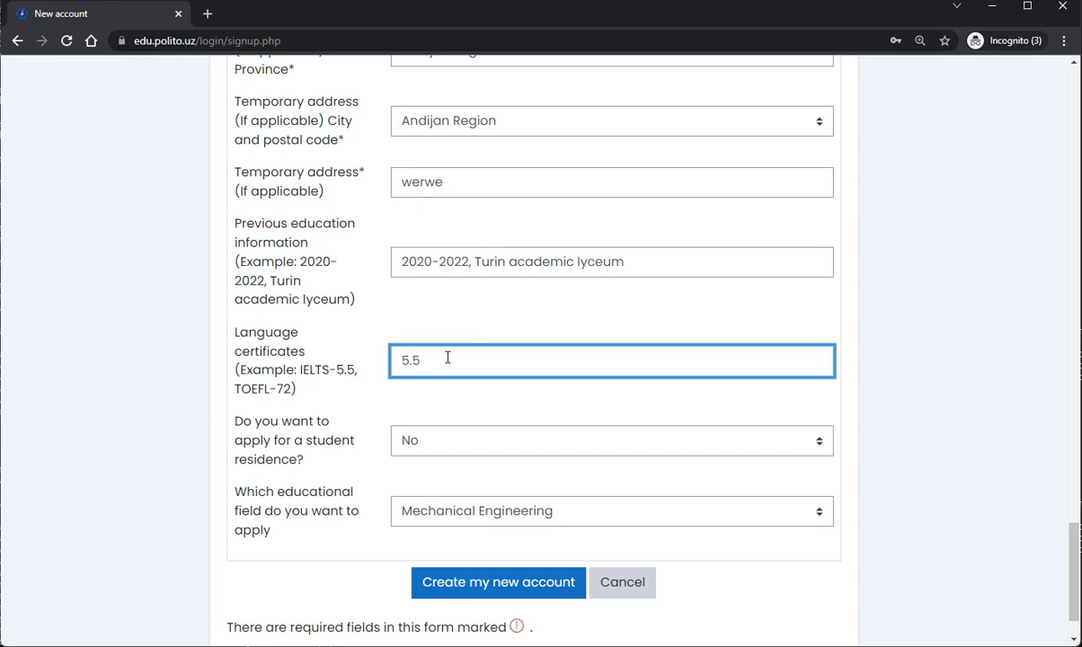
{"action": "scroll", "coordinate": [459, 413], "scroll_direction": "down", "scroll_amount": 2}
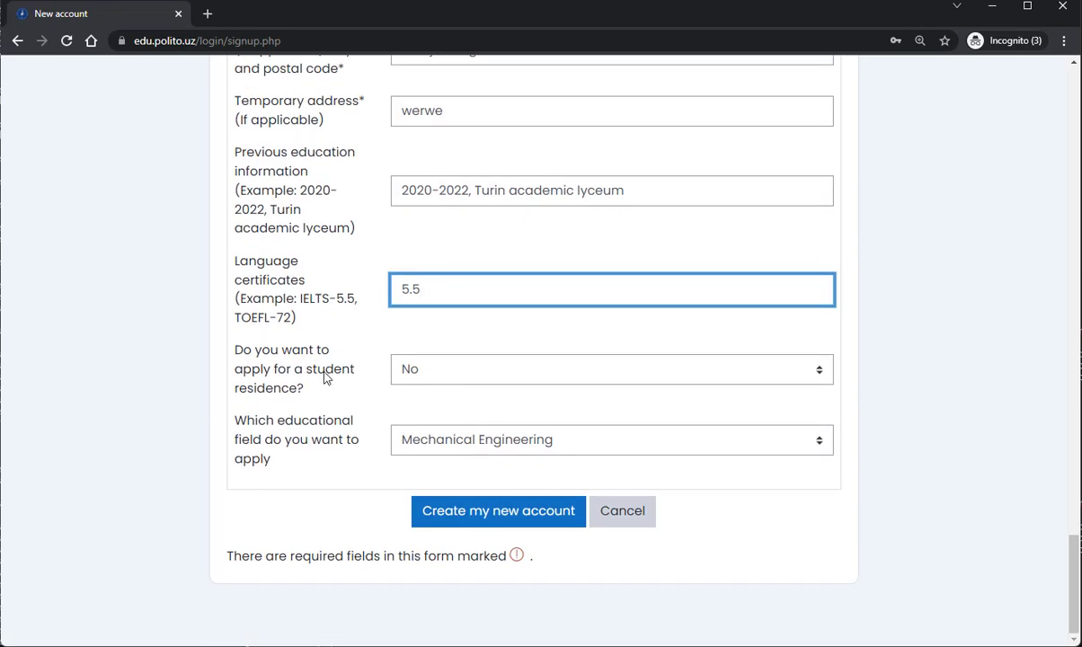
- Answer Yes to the student residence question, choose Civil Engineering as the educational field, and submit the signup form
{"action": "left_click", "coordinate": [424, 375]}
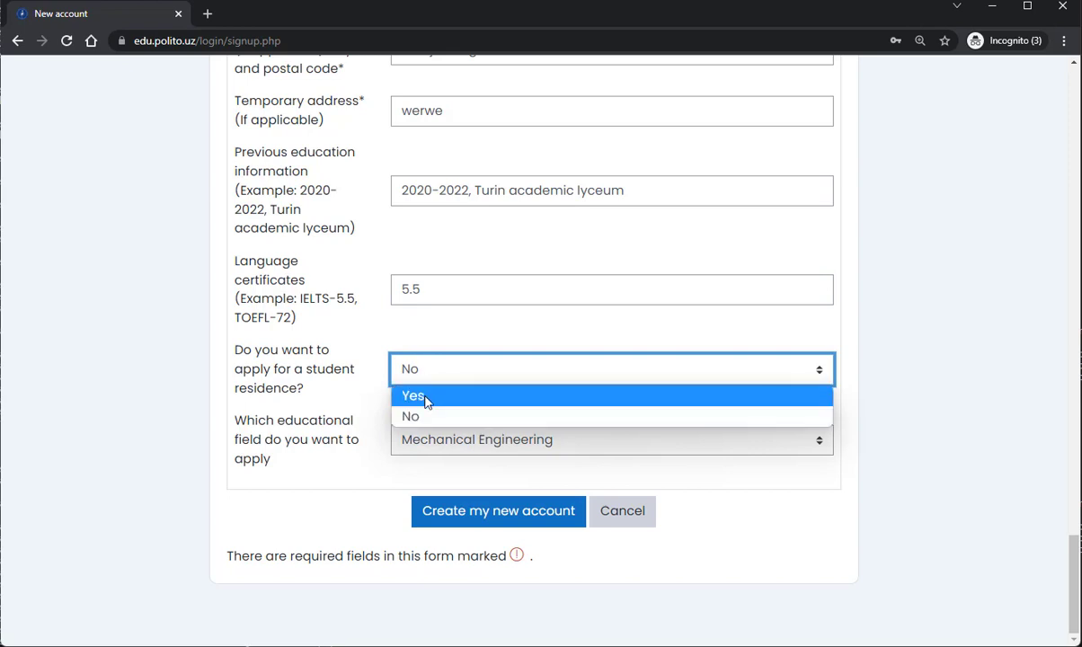
{"action": "left_click", "coordinate": [427, 399]}
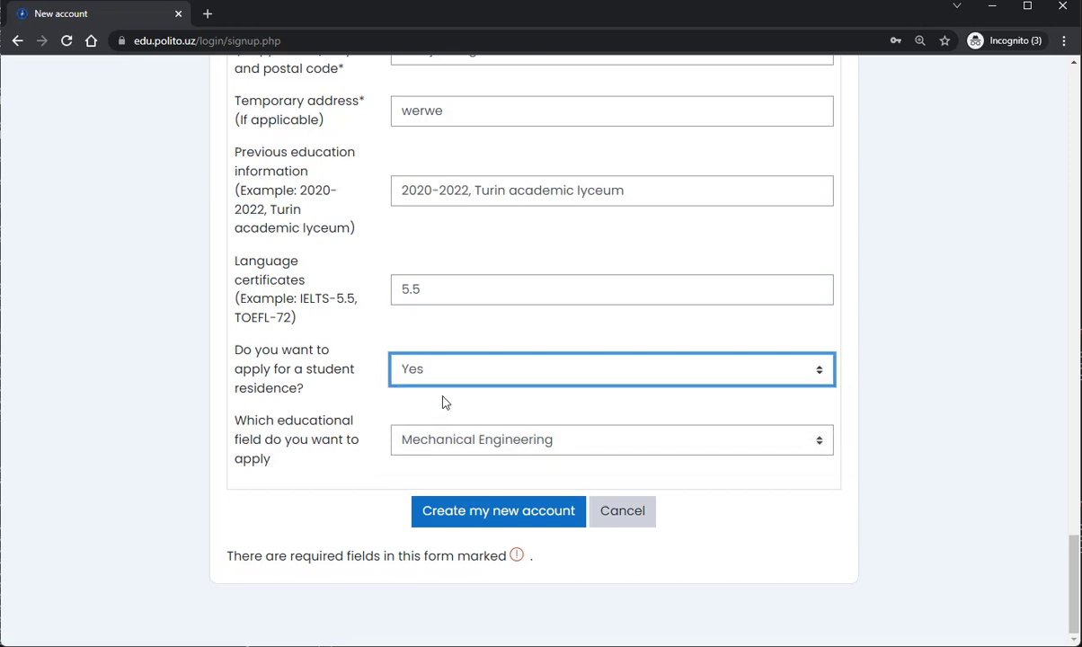
{"action": "left_click", "coordinate": [494, 440]}
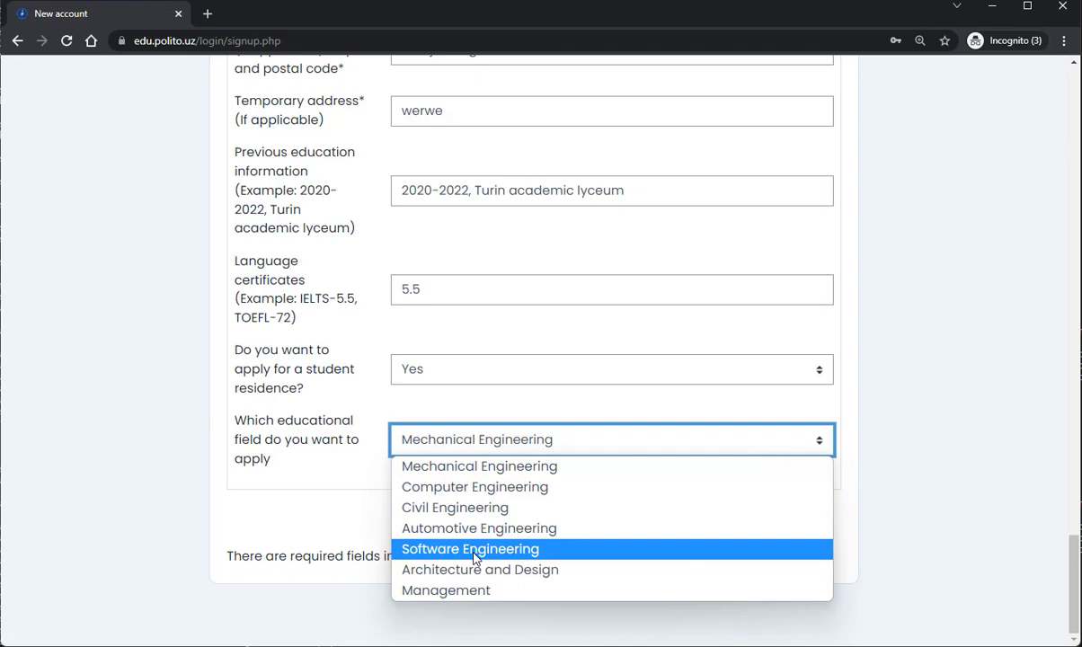
{"action": "left_click", "coordinate": [469, 508]}
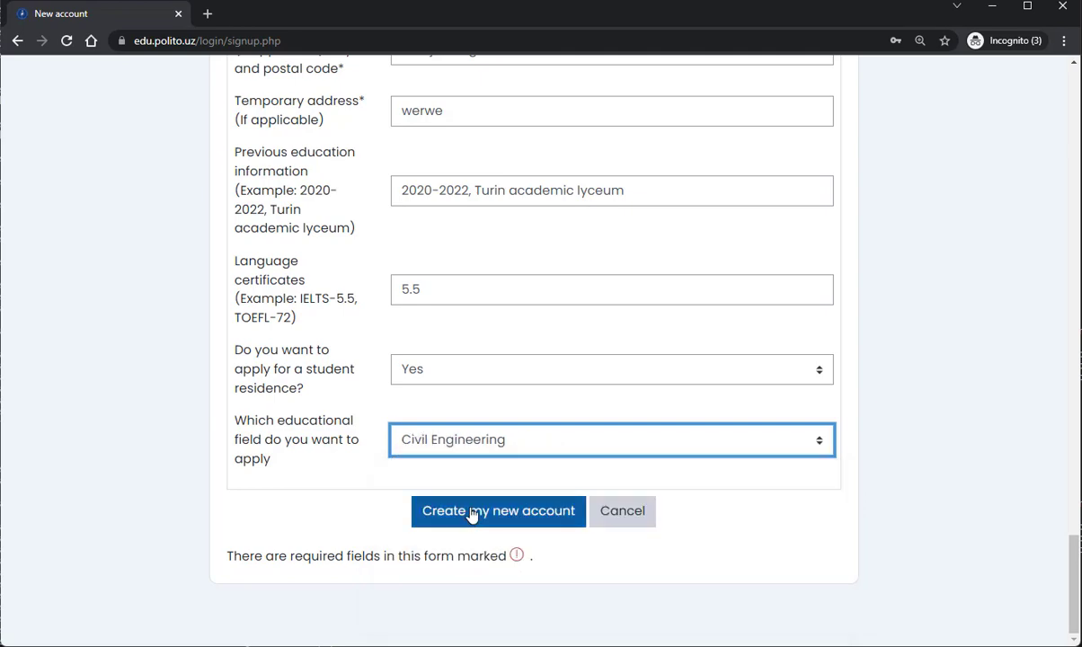
{"action": "left_click", "coordinate": [471, 510]}
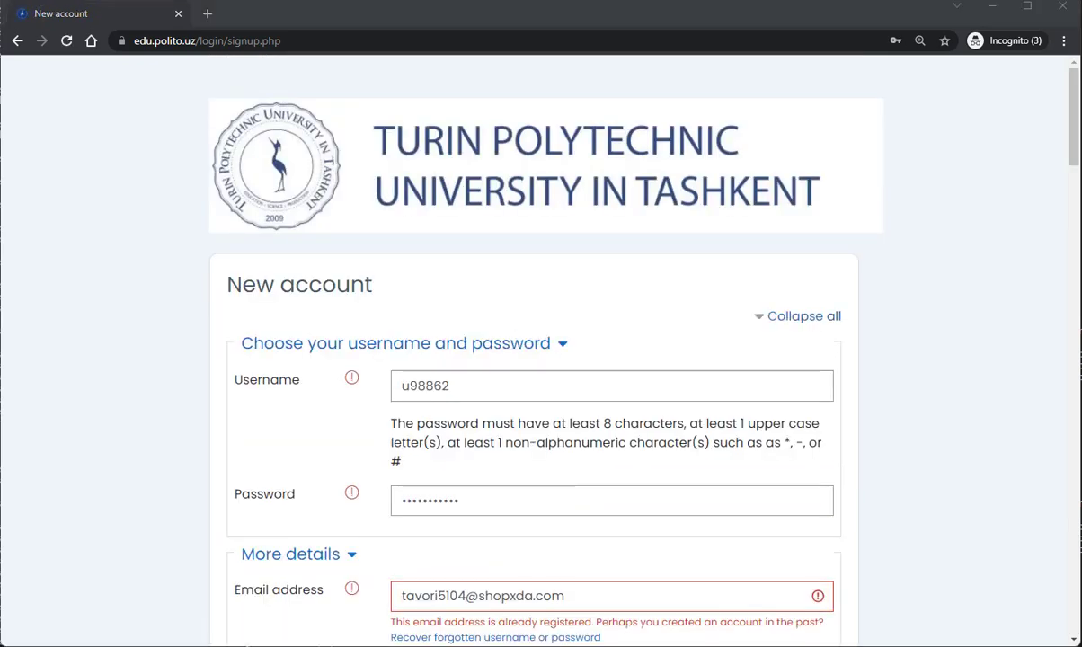
- Replace the rejected entry in the Email address field with a different email address
{"action": "scroll", "coordinate": [560, 575], "scroll_direction": "down", "scroll_amount": 2}
{"action": "left_click_drag", "start_coordinate": [576, 444], "coordinate": [357, 453]}
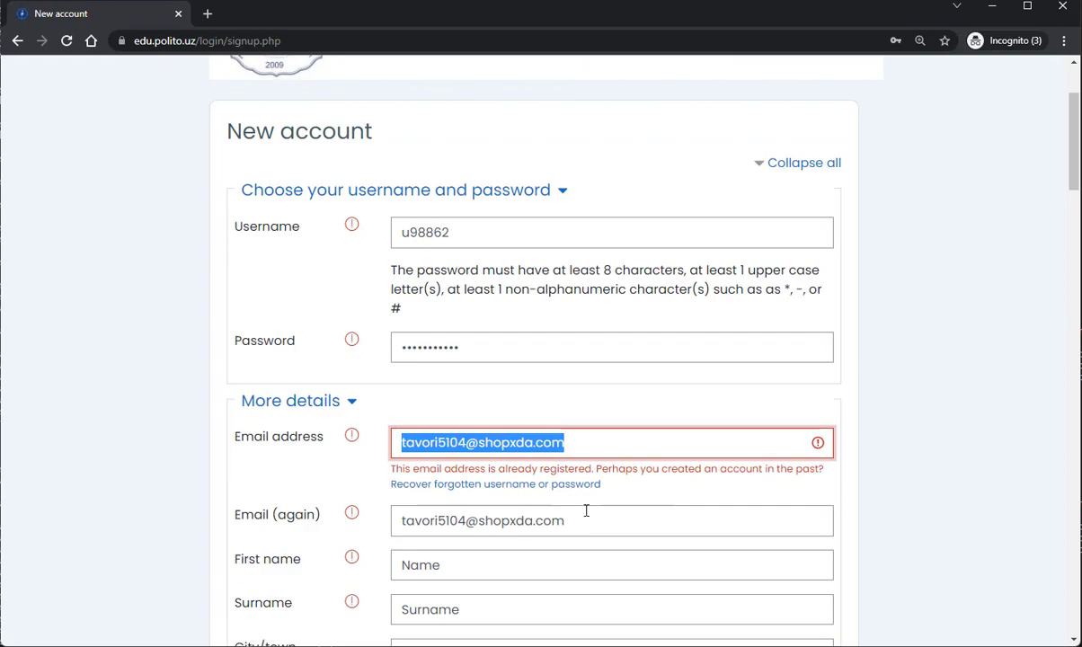
{"action": "scroll", "coordinate": [586, 510], "scroll_direction": "down", "scroll_amount": 10}
{"action": "scroll", "coordinate": [586, 510], "scroll_direction": "up", "scroll_amount": 2}
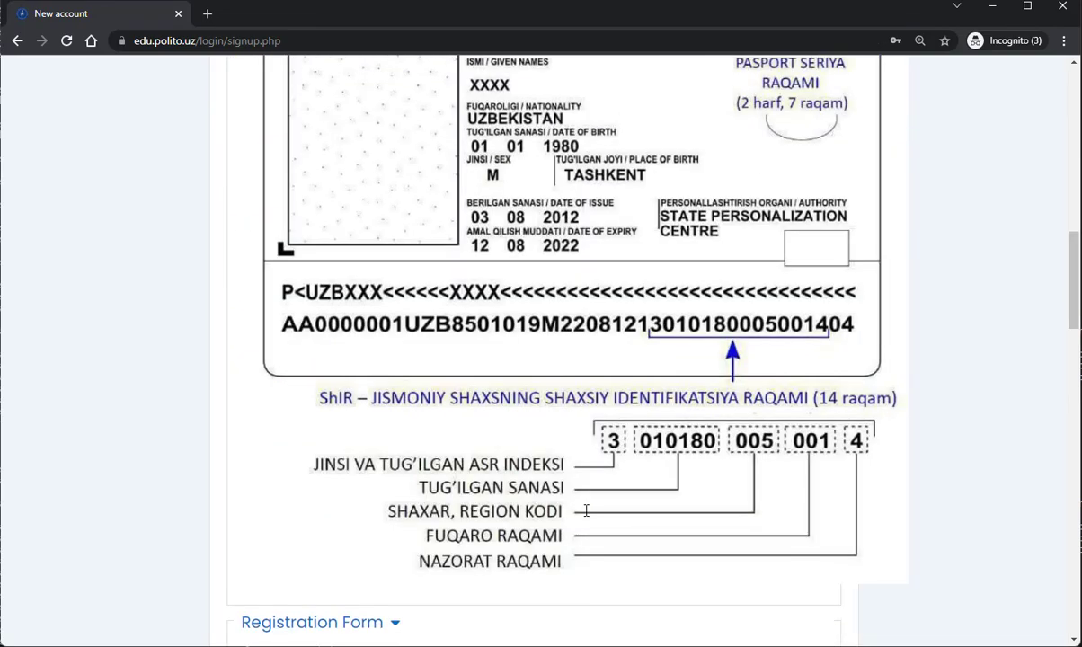
{"action": "scroll", "coordinate": [586, 510], "scroll_direction": "up", "scroll_amount": 8}
{"action": "key", "text": "ctrl+plus"}
{"action": "key", "text": "ctrl+plus"}
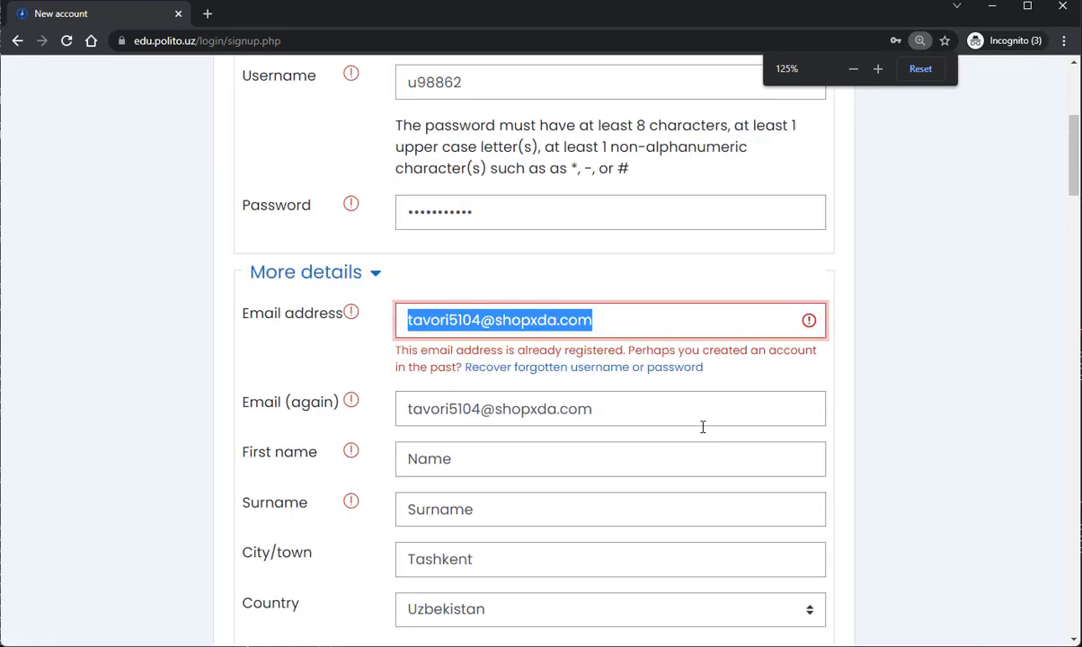
{"action": "key", "text": "ctrl+v"}
- Repeat the new email address in the Email (again) field and resubmit the signup form
{"action": "scroll", "coordinate": [703, 427], "scroll_direction": "down", "scroll_amount": 15}
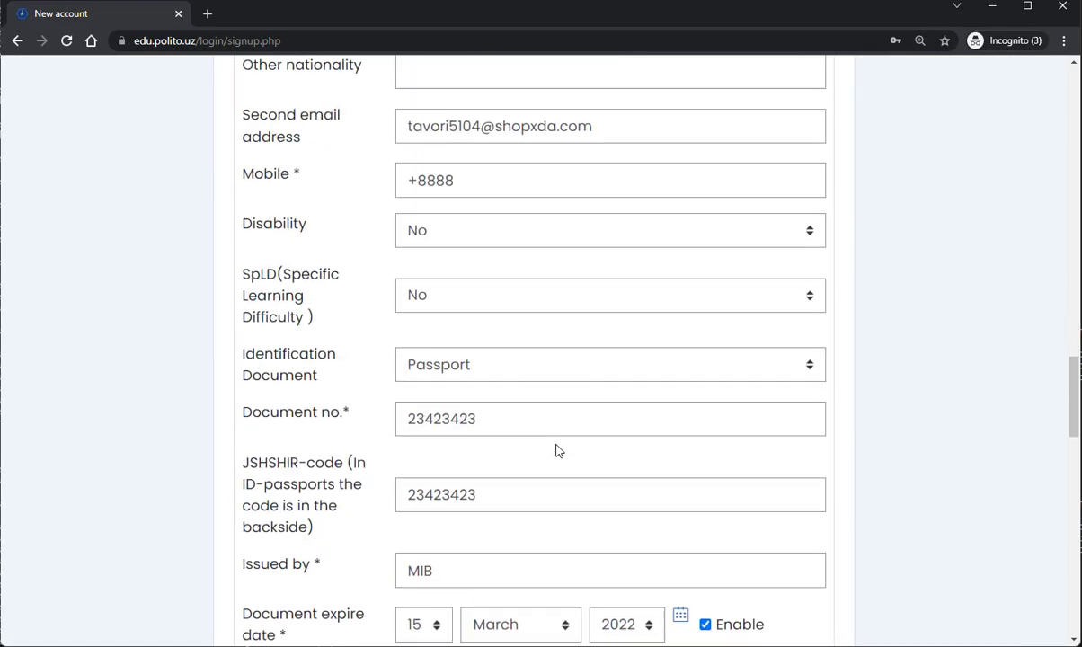
{"action": "scroll", "coordinate": [555, 450], "scroll_direction": "down", "scroll_amount": 8}
{"action": "scroll", "coordinate": [556, 449], "scroll_direction": "up", "scroll_amount": 20}
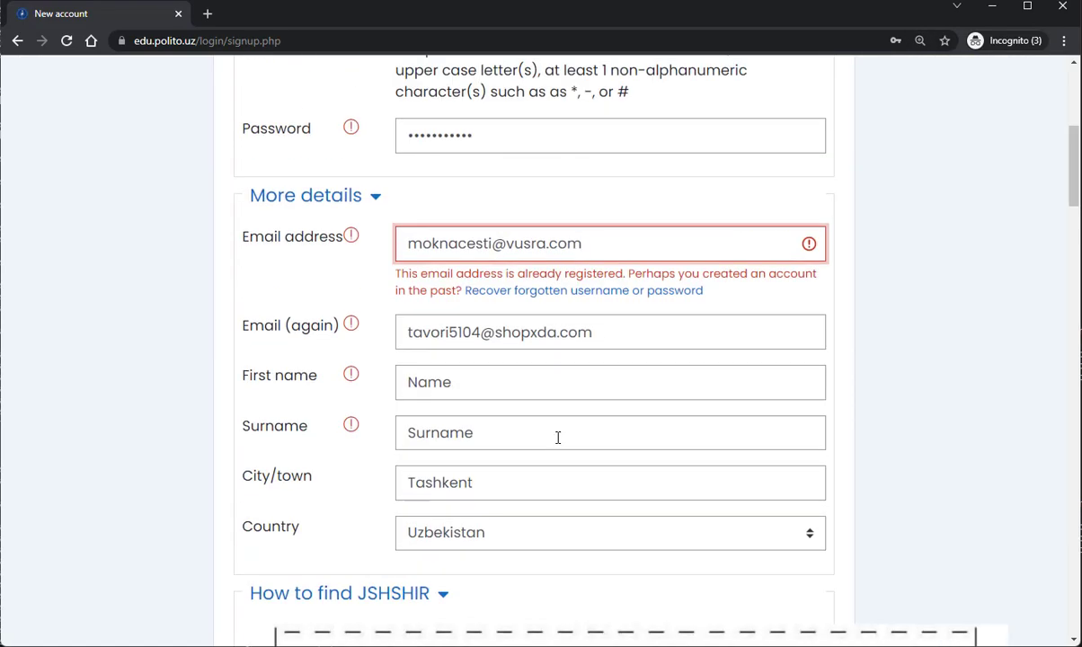
{"action": "left_click_drag", "start_coordinate": [604, 336], "coordinate": [391, 331]}
{"action": "key", "text": "ctrl+v"}
{"action": "scroll", "coordinate": [190, 406], "scroll_direction": "down", "scroll_amount": 20}
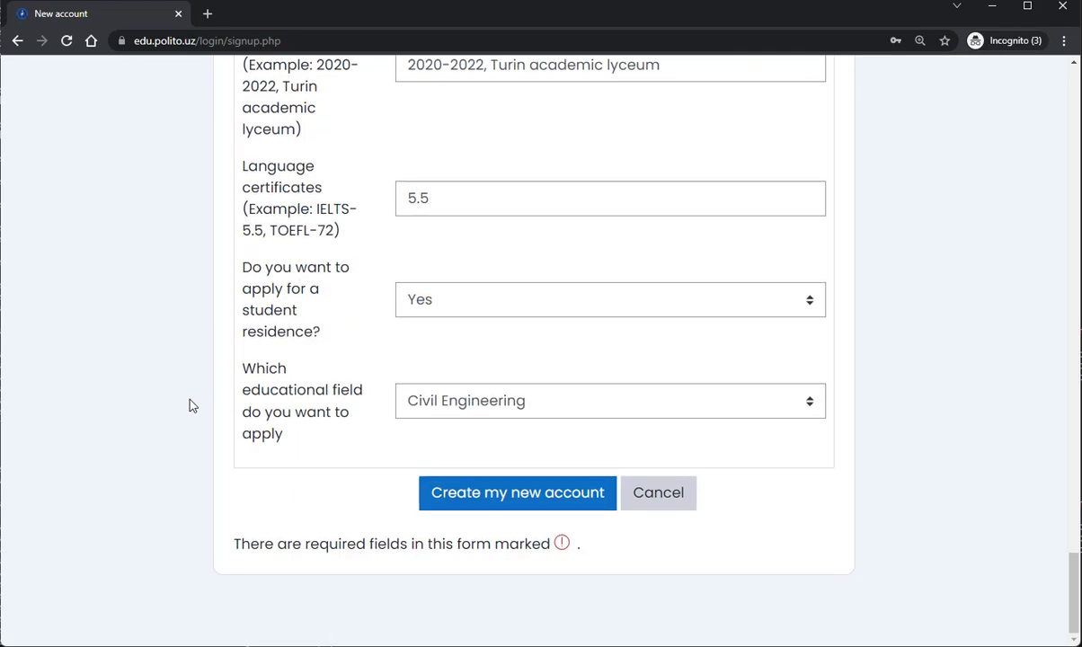
{"action": "left_click", "coordinate": [579, 497]}
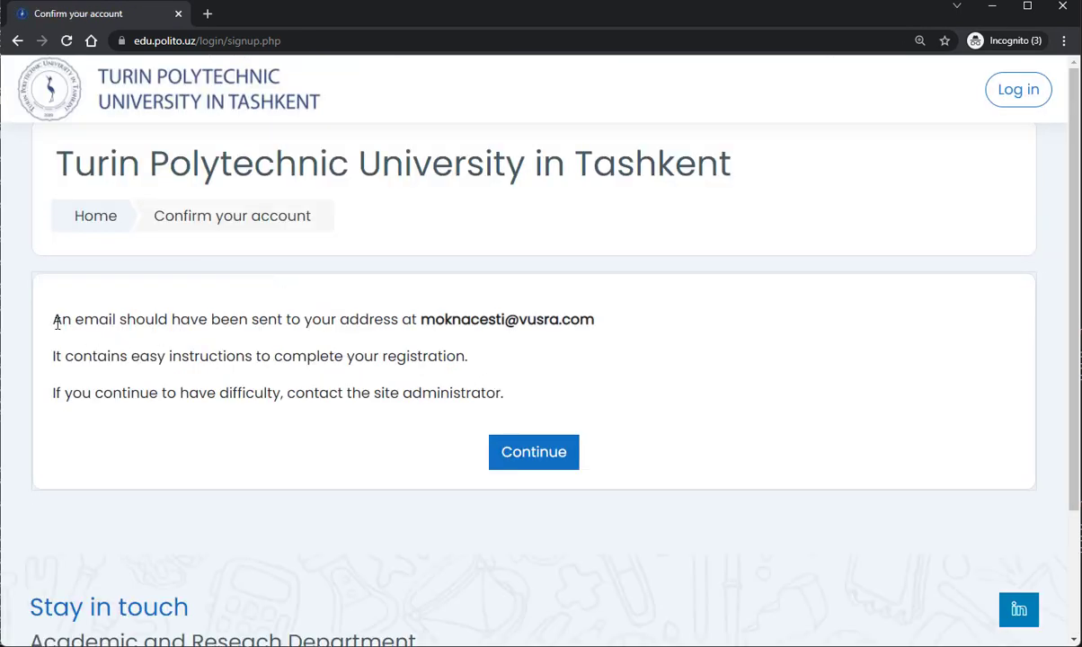
- Read the account confirmation notice, then open the university's message in the Tempail inbox and read its confirmation instructions
{"action": "left_click_drag", "start_coordinate": [50, 323], "coordinate": [601, 324]}
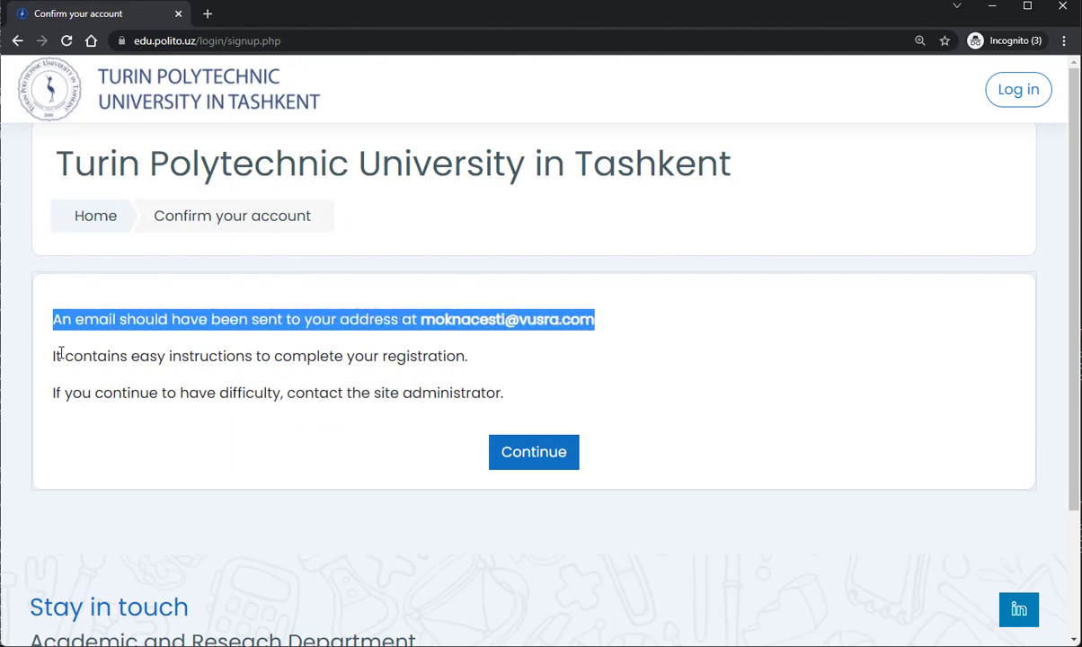
{"action": "left_click_drag", "start_coordinate": [53, 356], "coordinate": [475, 359]}
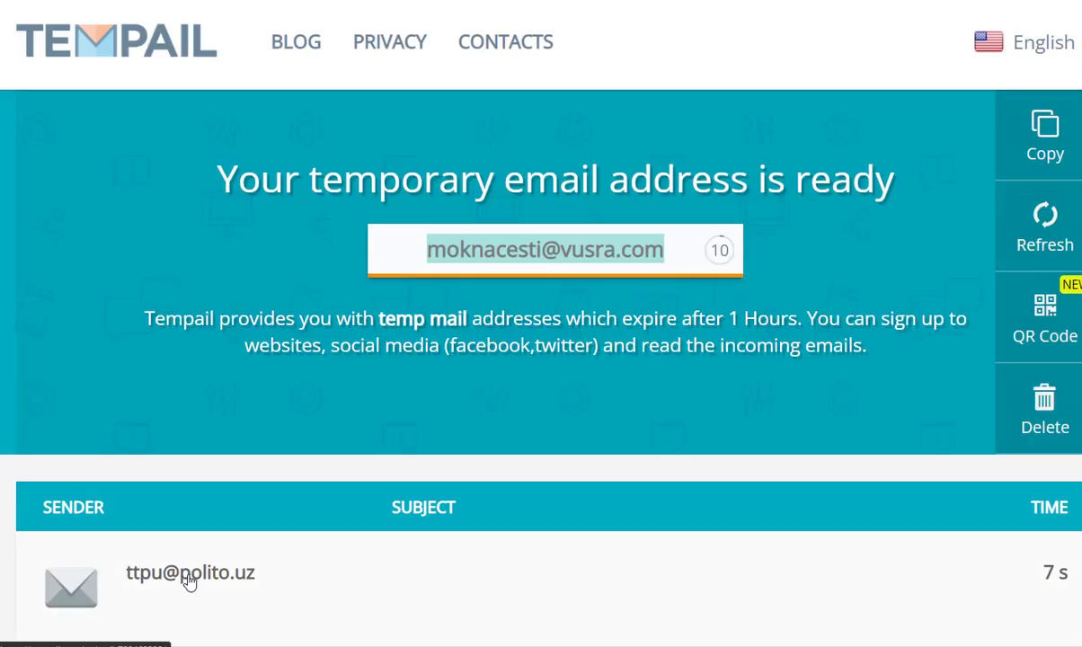
{"action": "left_click", "coordinate": [188, 580]}
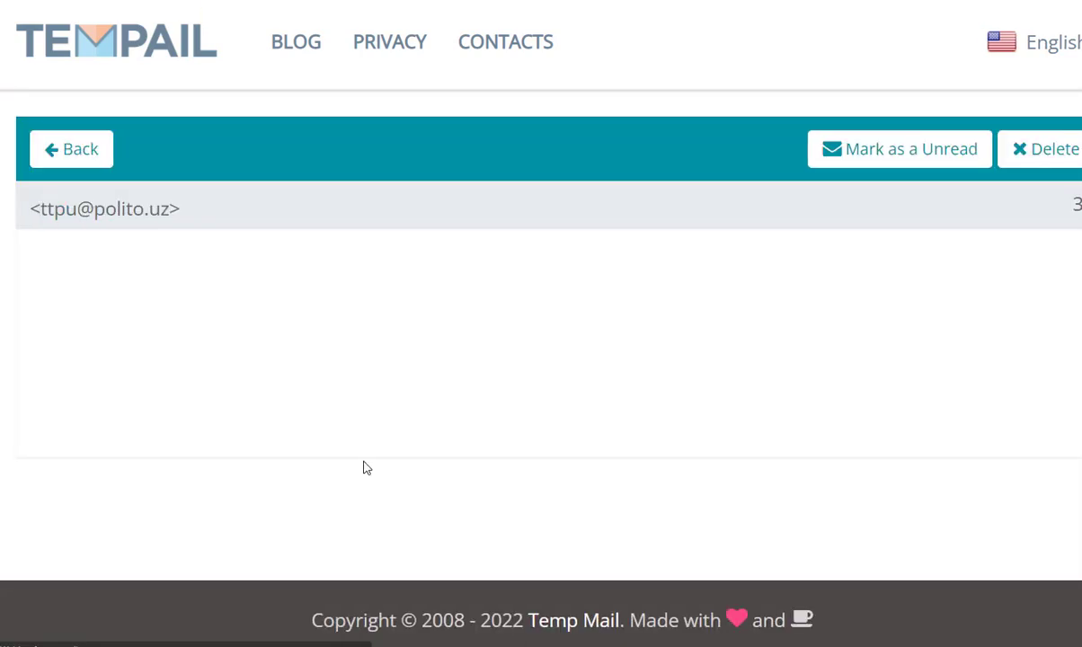
{"action": "scroll", "coordinate": [371, 460], "scroll_direction": "down", "scroll_amount": 1}
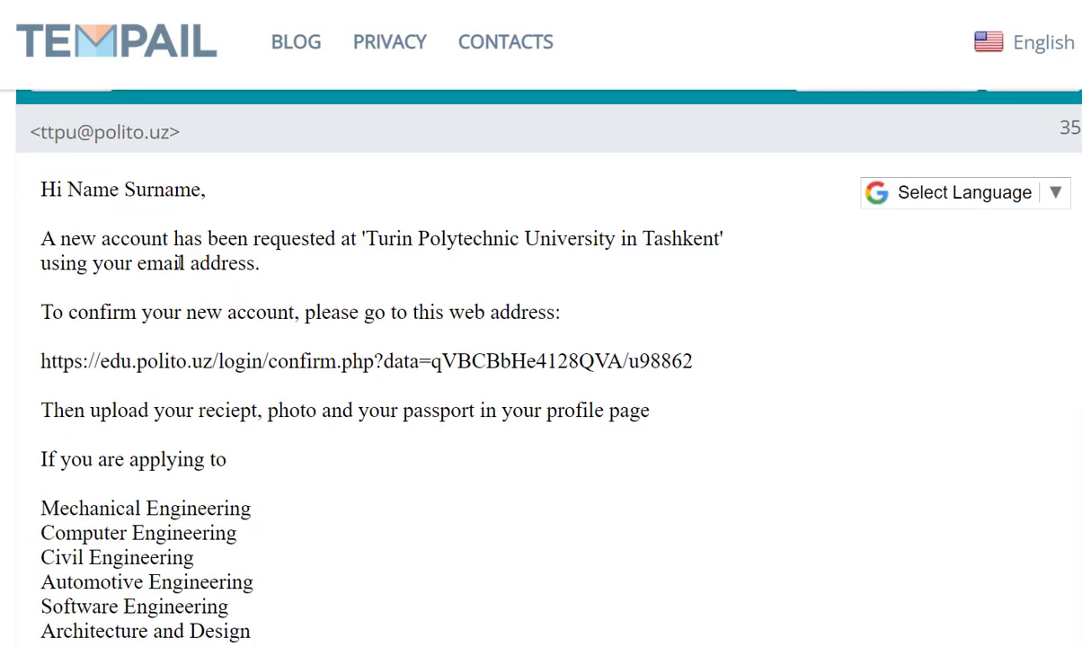
{"action": "left_click_drag", "start_coordinate": [42, 238], "coordinate": [297, 273]}
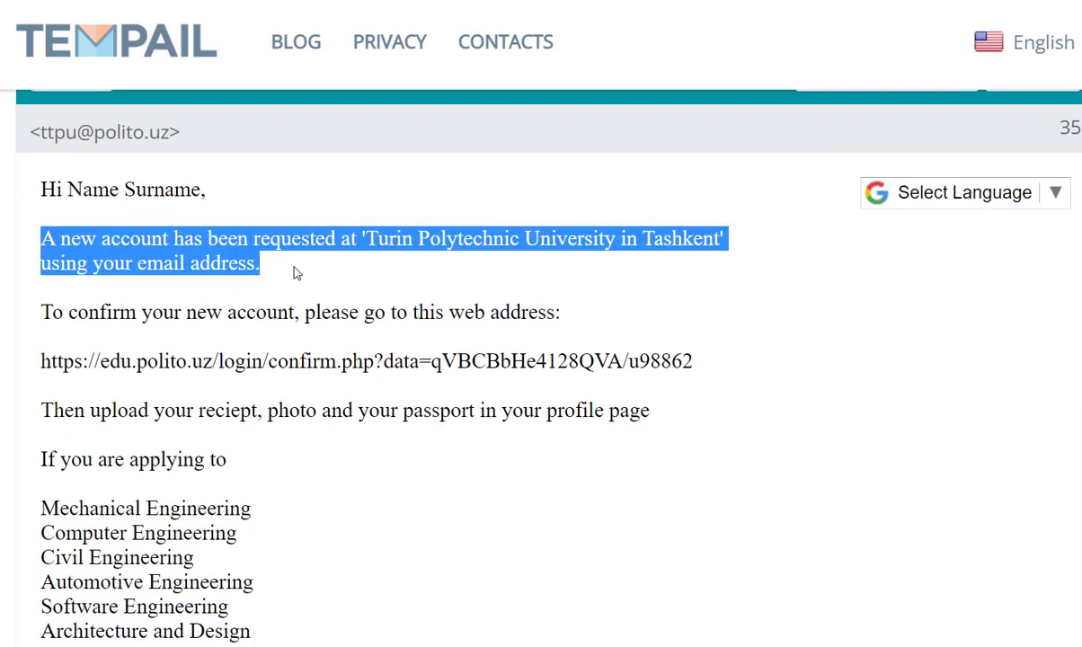
{"action": "left_click_drag", "start_coordinate": [43, 311], "coordinate": [567, 310]}
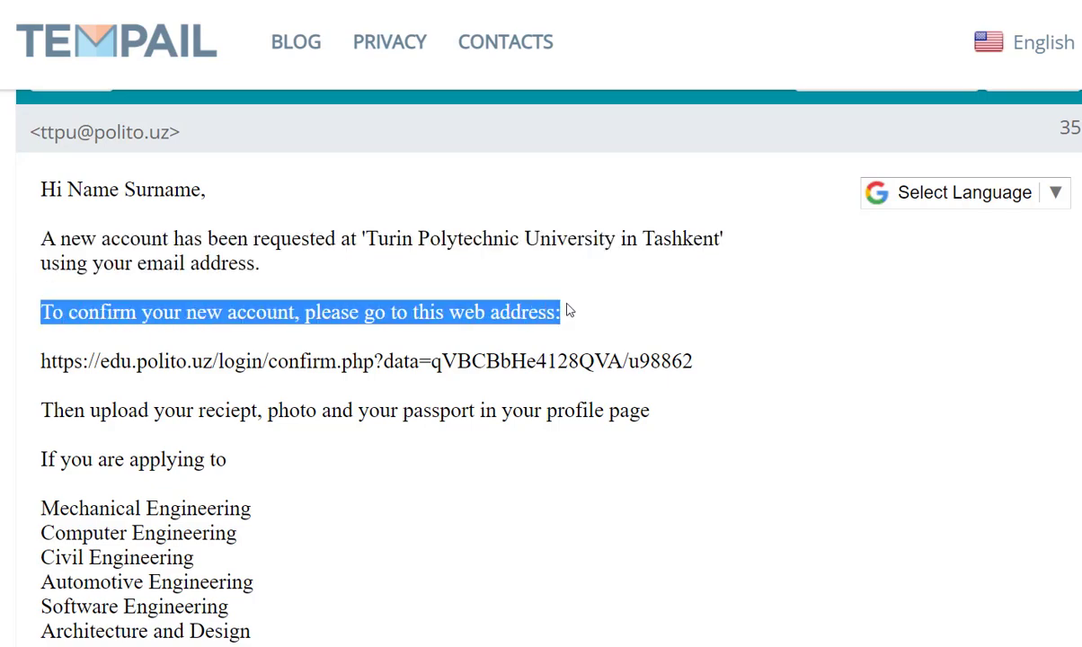
- Copy the confirmation link with its token from the email and open it in a new tab to confirm the account
{"action": "left_click_drag", "start_coordinate": [695, 362], "coordinate": [41, 361]}
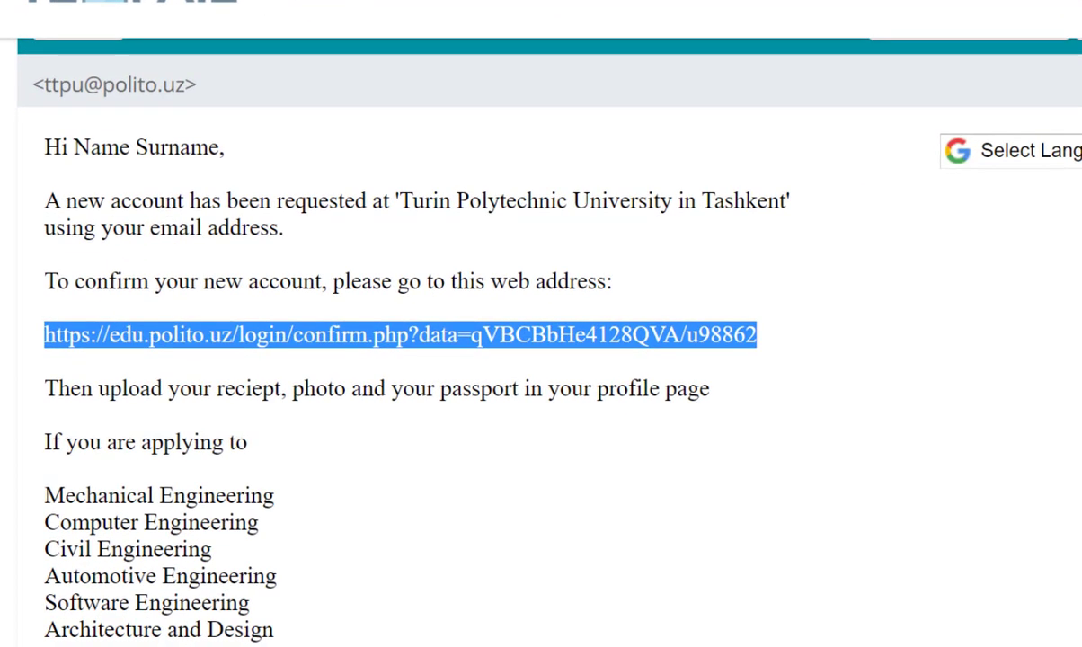
{"action": "key", "text": "ctrl+t"}
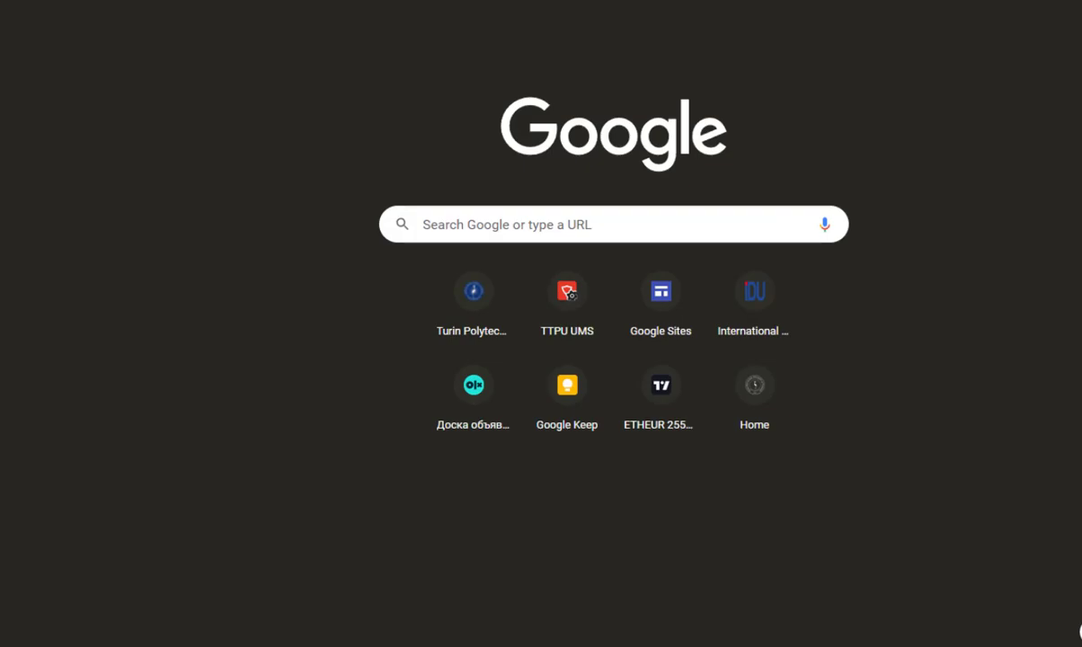
{"action": "key", "text": "ctrl+v"}
{"action": "key", "text": "Return"}
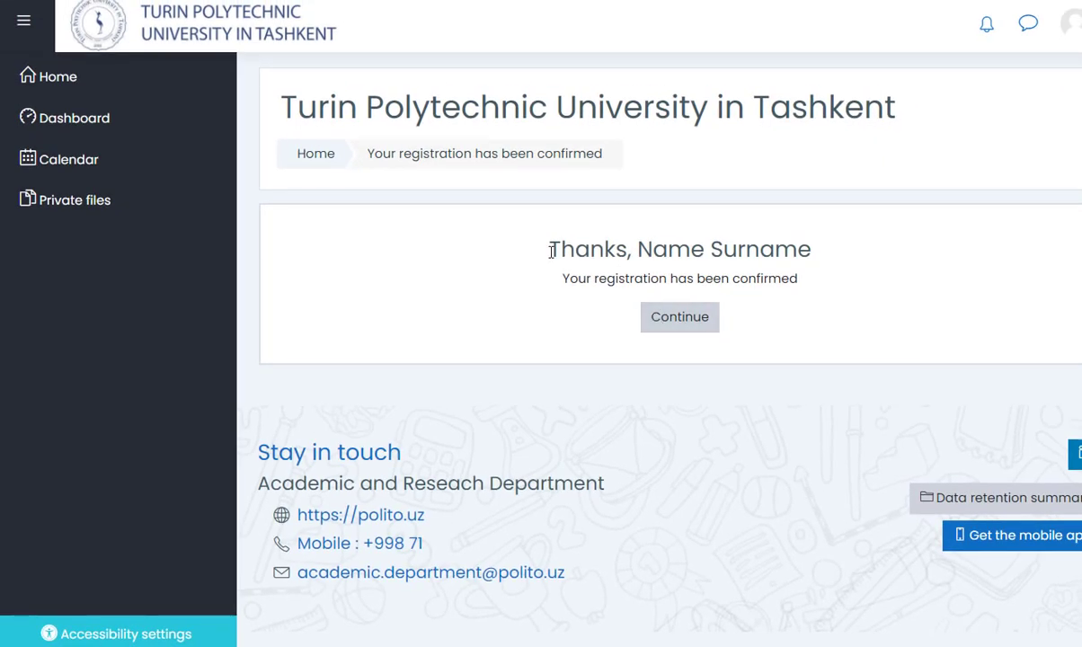
{"action": "left_click_drag", "start_coordinate": [551, 252], "coordinate": [814, 285]}
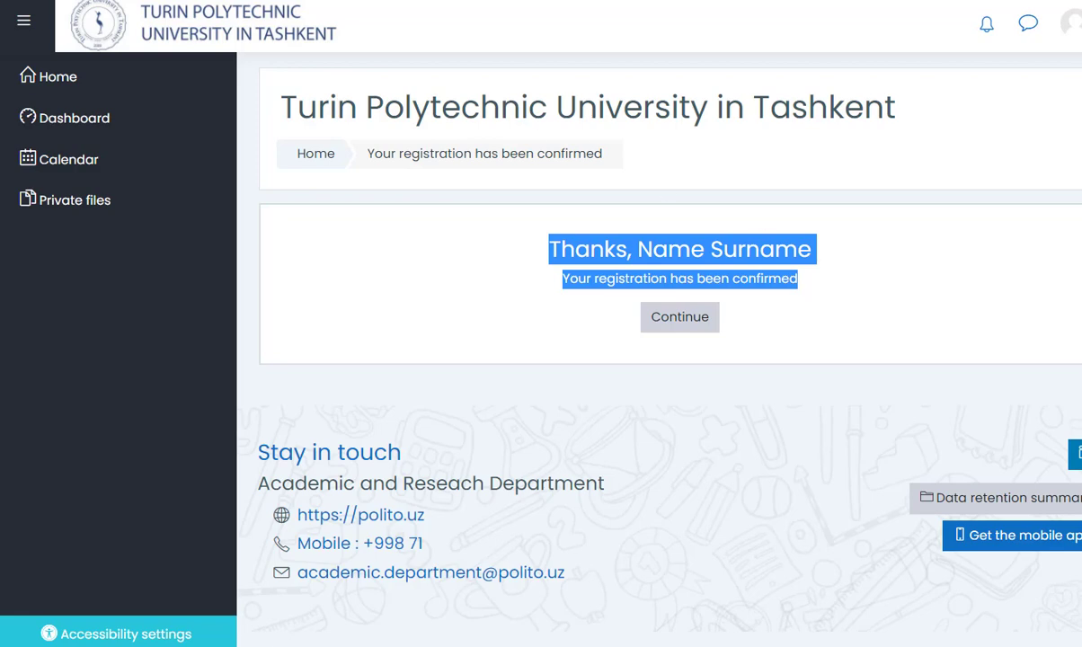
- Return to the Tempail message and read the instruction about uploading the receipt, photo and passport
{"action": "key", "text": "ctrl+shift+Tab"}
{"action": "scroll", "coordinate": [177, 334], "scroll_direction": "down", "scroll_amount": 1}
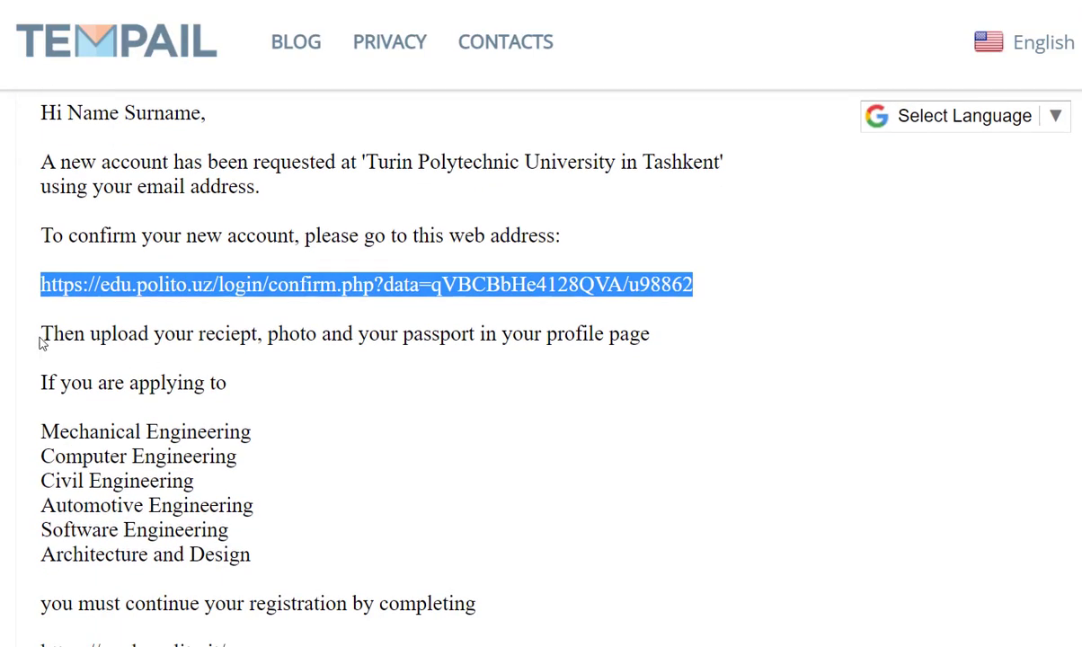
{"action": "left_click_drag", "start_coordinate": [40, 339], "coordinate": [665, 344]}
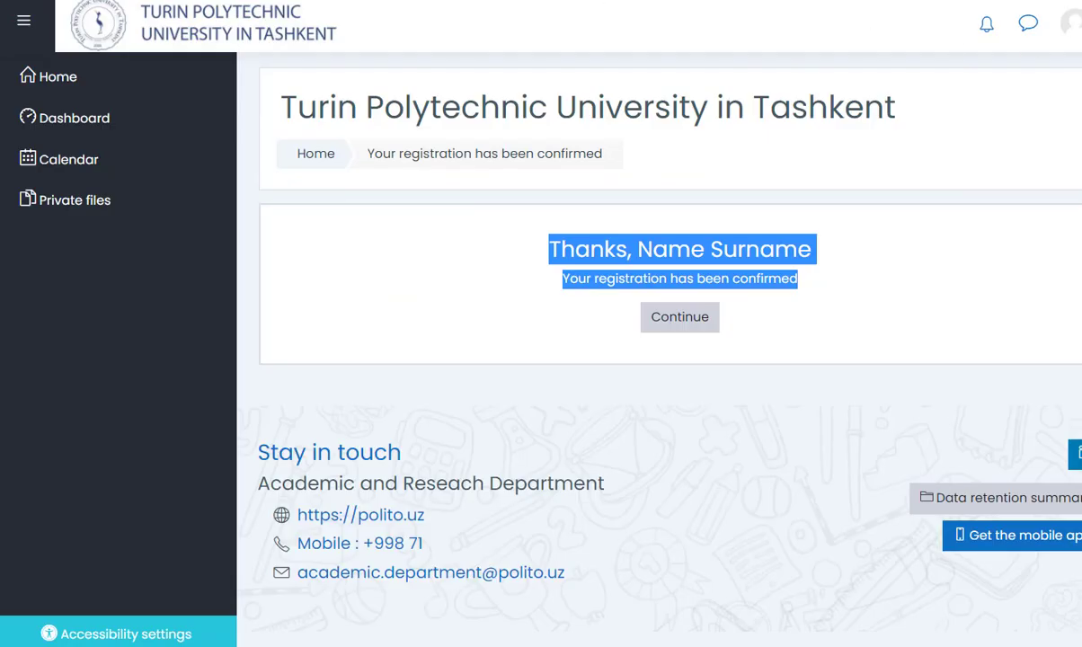
- Switch back to the university site and open the new account's profile for editing
{"action": "left_click", "coordinate": [1066, 27]}
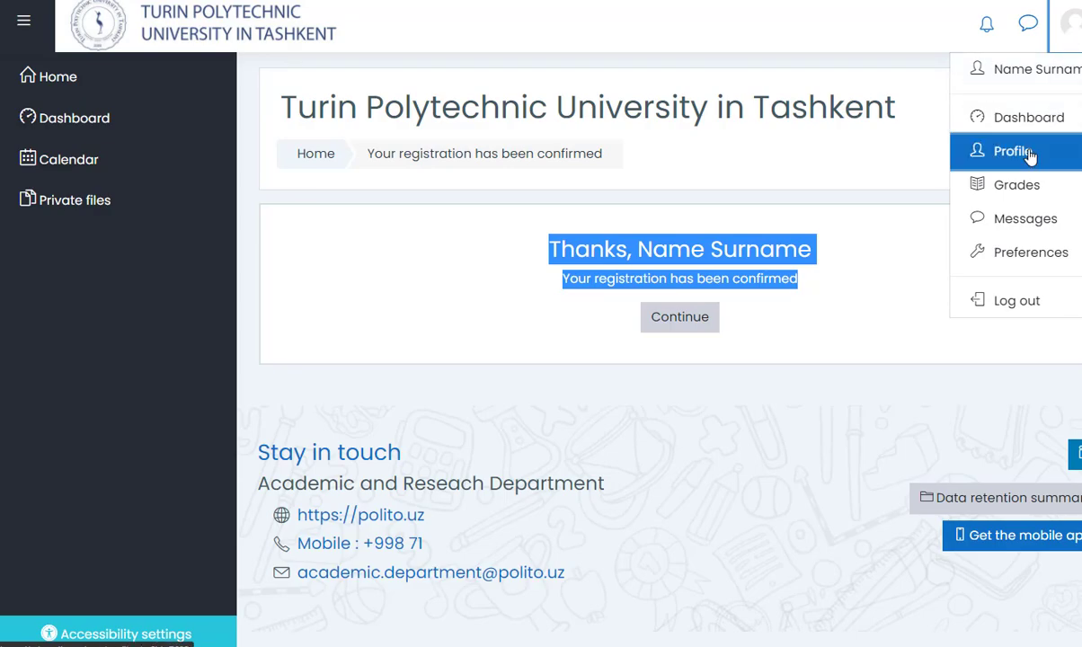
{"action": "left_click", "coordinate": [966, 151]}
{"action": "scroll", "coordinate": [629, 332], "scroll_direction": "down", "scroll_amount": 1}
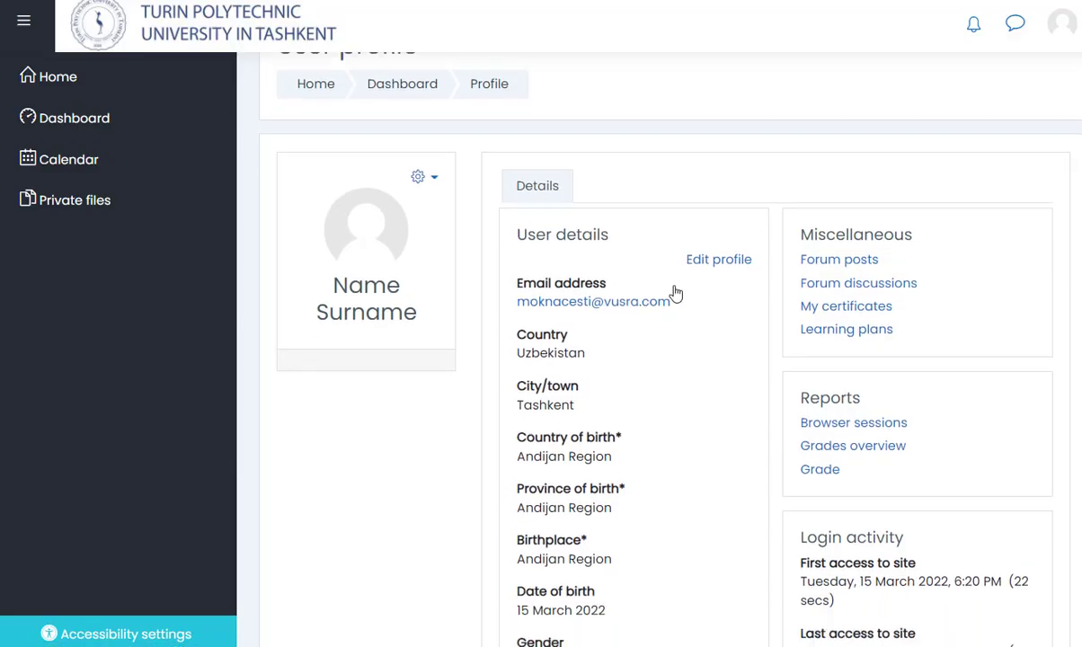
{"action": "left_click", "coordinate": [719, 244]}
- Examine the new picture upload area in the User picture section of the profile form
{"action": "scroll", "coordinate": [660, 394], "scroll_direction": "down", "scroll_amount": 5}
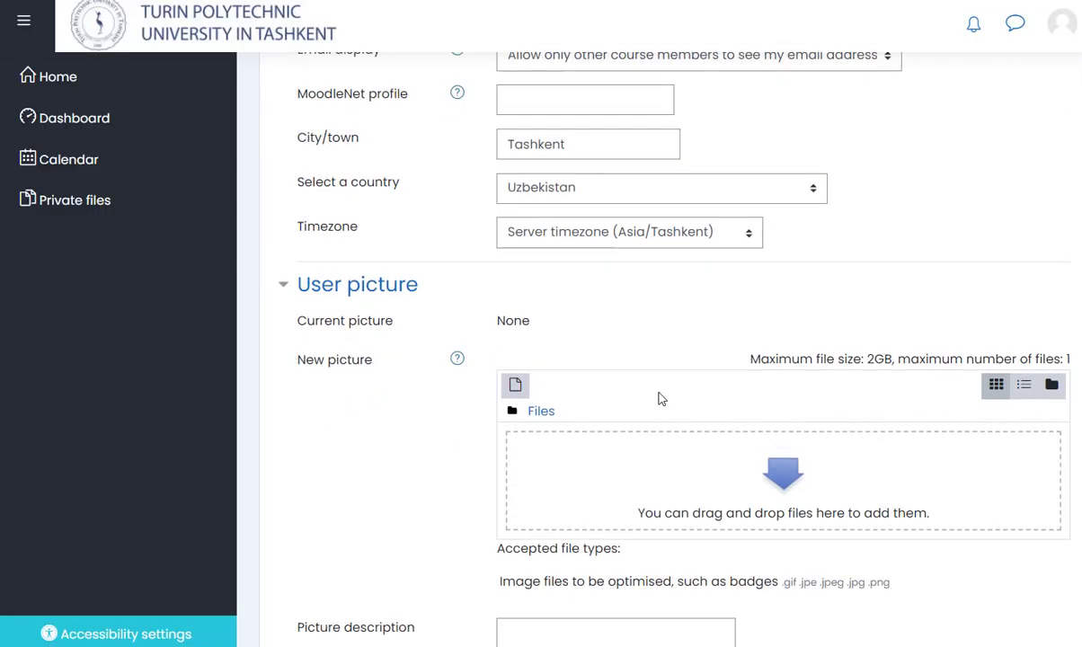
{"action": "scroll", "coordinate": [660, 399], "scroll_direction": "down", "scroll_amount": 1}
{"action": "left_click", "coordinate": [365, 293]}
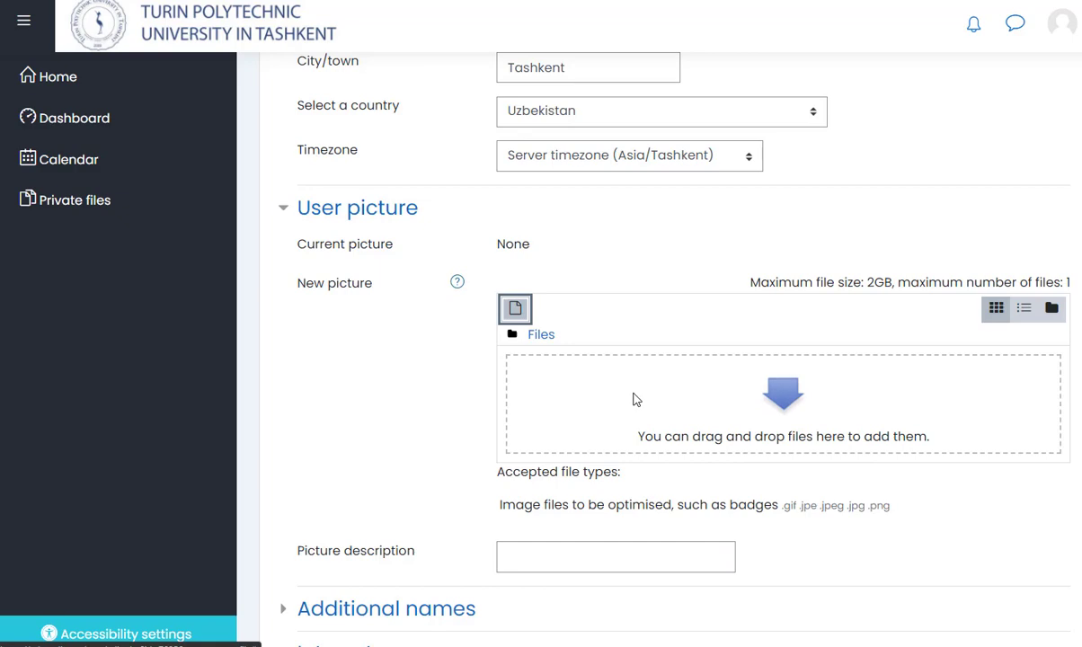
- Expand the Admission (required) section and review its passport and receipt upload areas
{"action": "scroll", "coordinate": [633, 399], "scroll_direction": "down", "scroll_amount": 4}
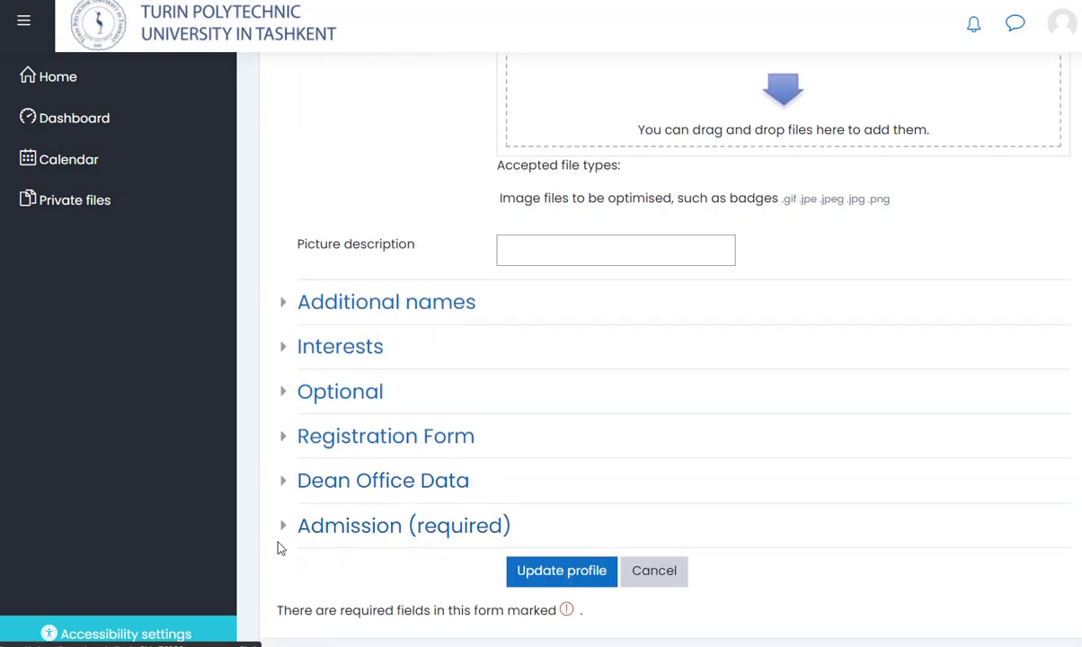
{"action": "left_click_drag", "start_coordinate": [288, 526], "coordinate": [456, 542]}
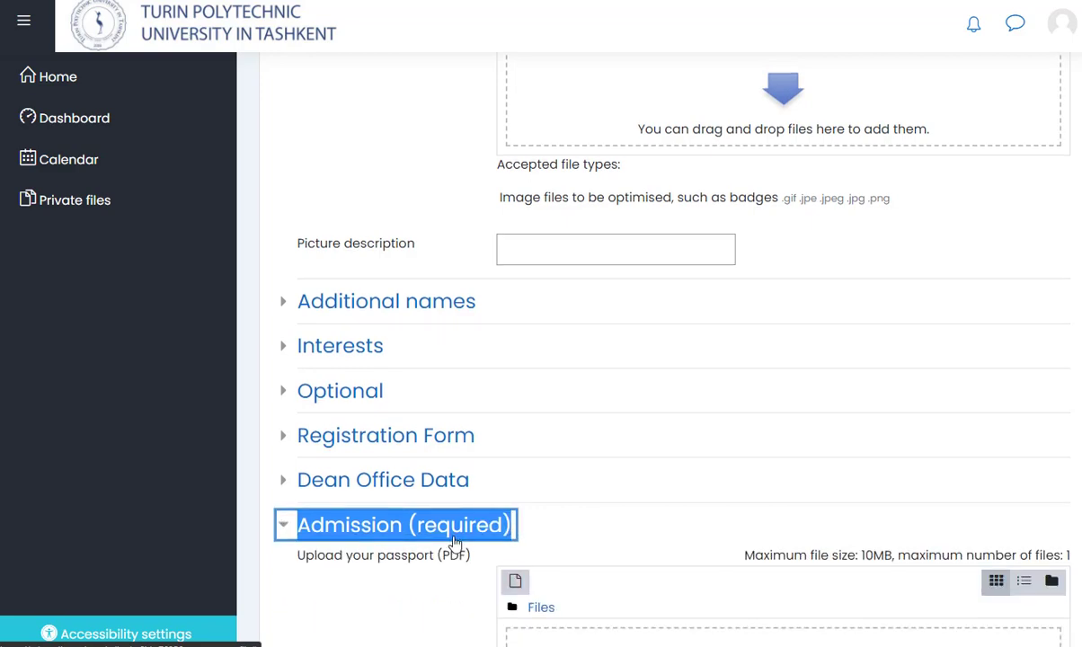
{"action": "scroll", "coordinate": [451, 541], "scroll_direction": "down", "scroll_amount": 4}
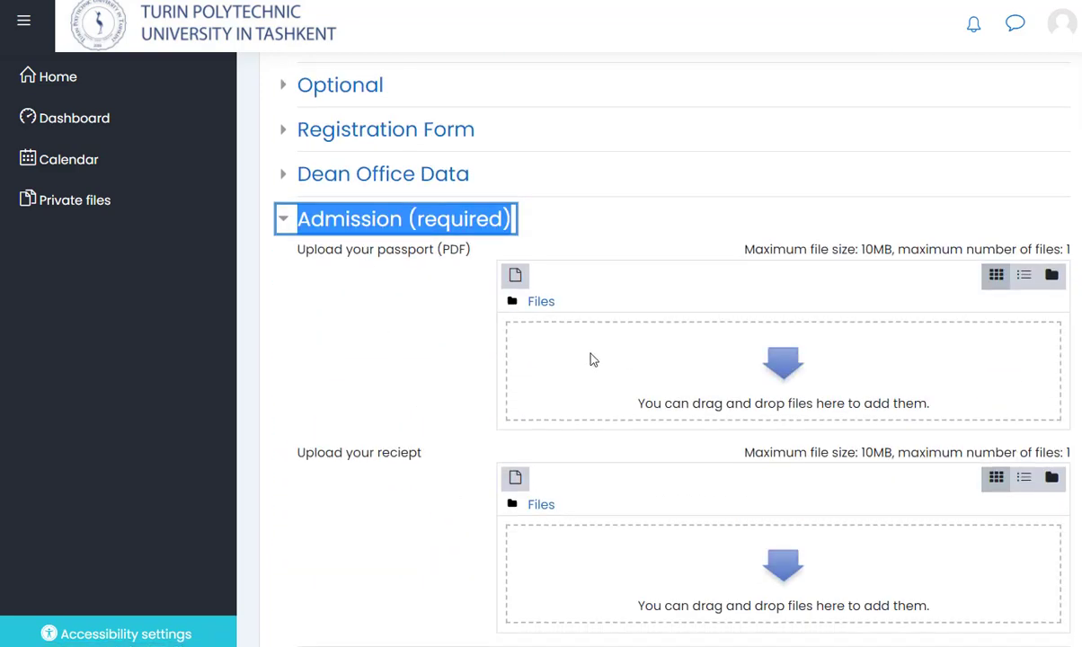
{"action": "left_click_drag", "start_coordinate": [590, 359], "coordinate": [377, 382]}
{"action": "left_click", "coordinate": [377, 381]}
{"action": "scroll", "coordinate": [393, 382], "scroll_direction": "down", "scroll_amount": 2}
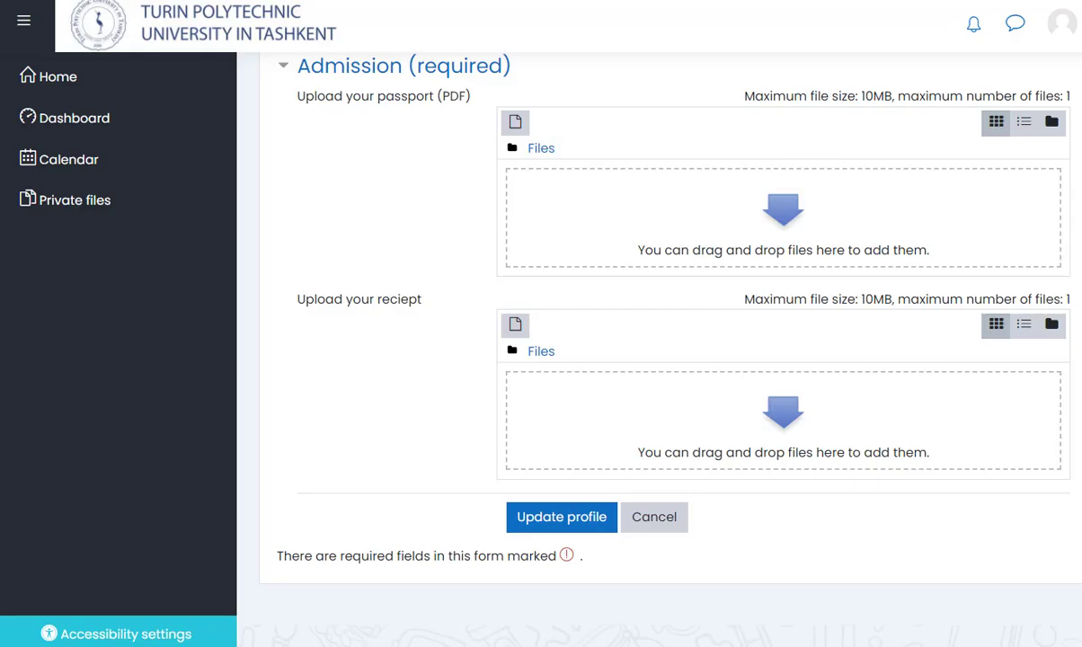
- Return to the Tempail message and examine which study programmes require continuing the registration on apply.polito.it
{"action": "key", "text": "ctrl+Tab"}
{"action": "scroll", "coordinate": [165, 297], "scroll_direction": "down", "scroll_amount": 1}
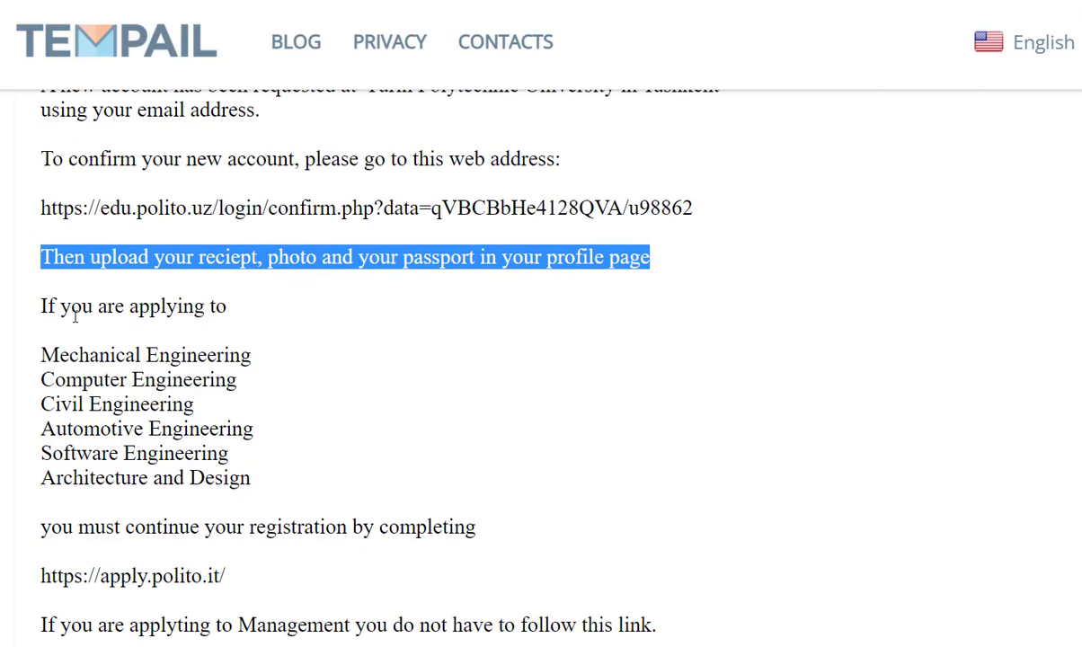
{"action": "left_click_drag", "start_coordinate": [40, 306], "coordinate": [236, 307]}
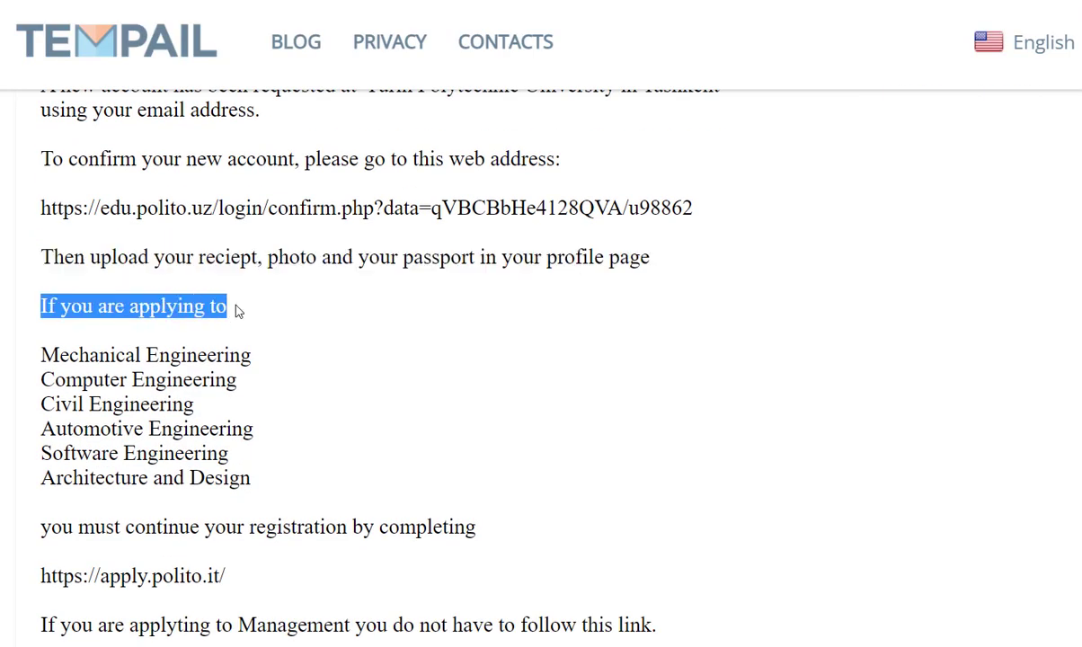
{"action": "scroll", "coordinate": [179, 296], "scroll_direction": "down", "scroll_amount": 1}
{"action": "left_click_drag", "start_coordinate": [42, 281], "coordinate": [252, 416]}
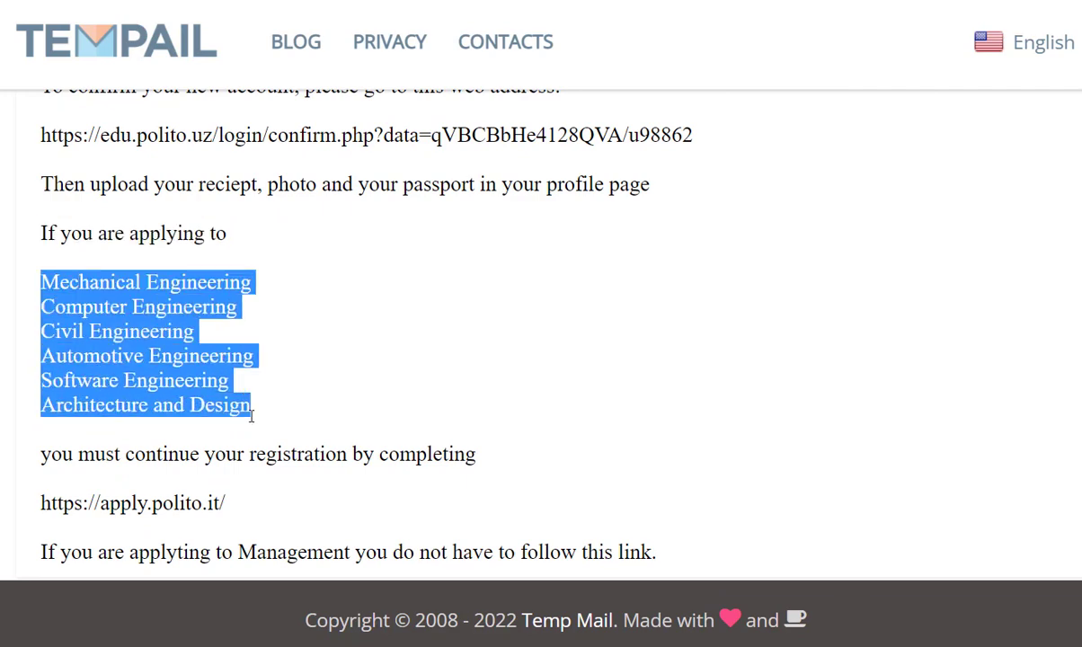
{"action": "left_click_drag", "start_coordinate": [41, 454], "coordinate": [476, 453]}
{"action": "left_click_drag", "start_coordinate": [231, 504], "coordinate": [36, 511]}
{"action": "key", "text": "ctrl+c"}
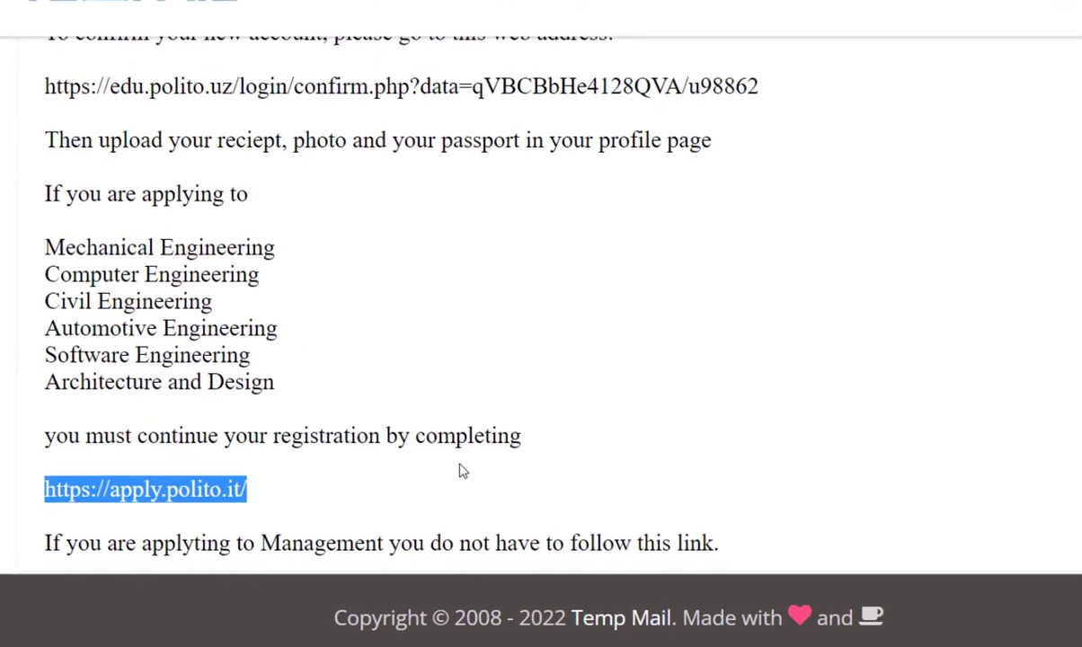
{"action": "key", "text": "ctrl+t"}
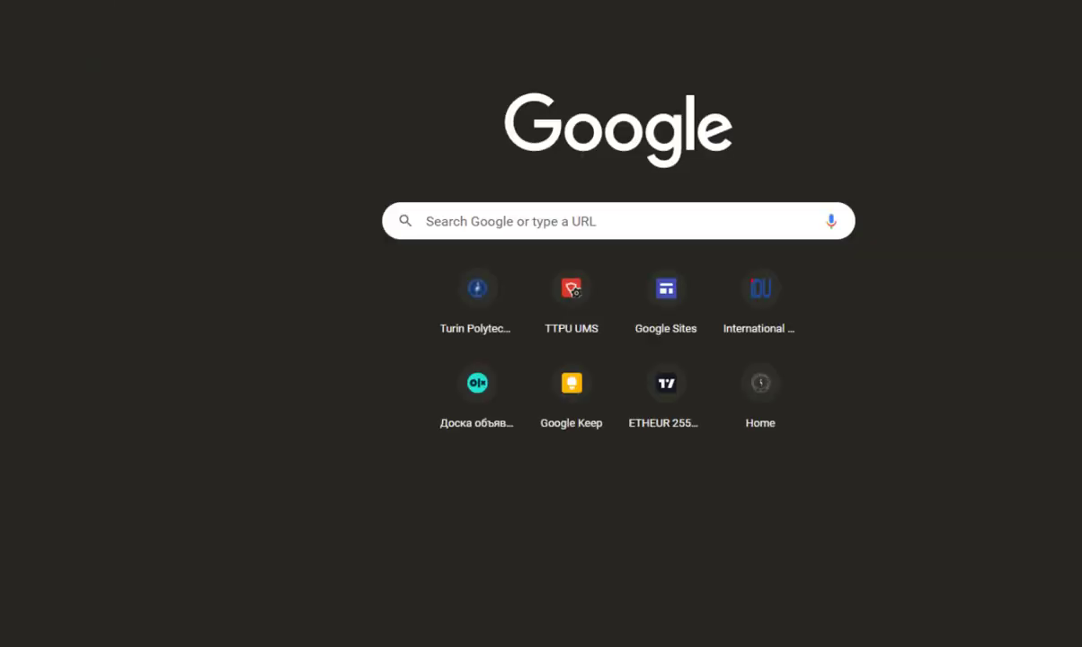
{"action": "key", "text": "ctrl+v"}
{"action": "key", "text": "Return"}
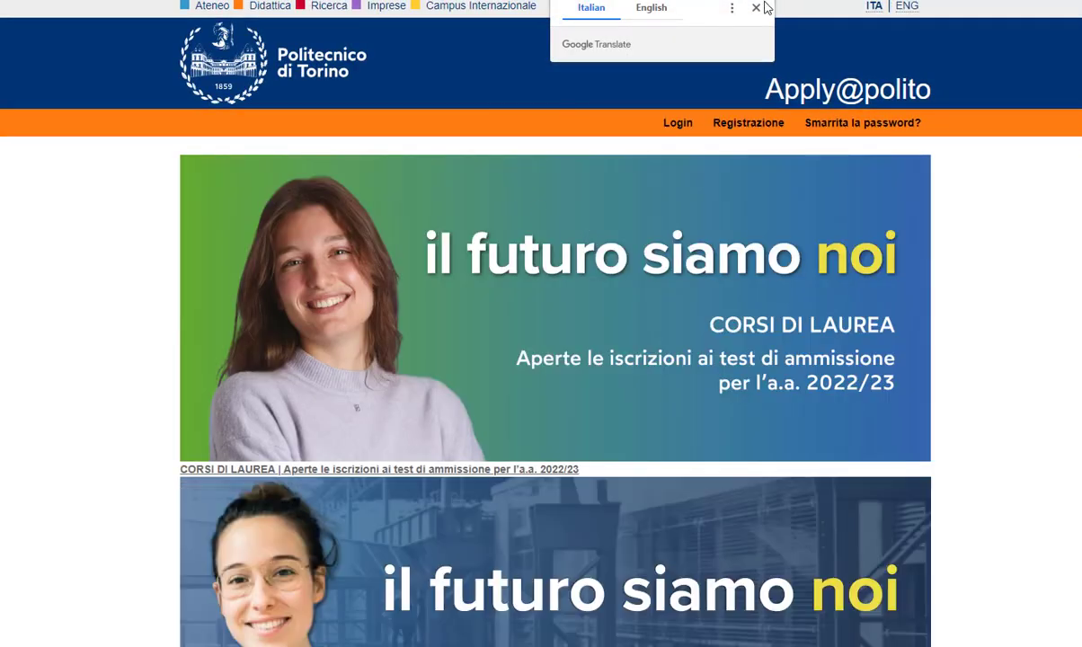
- Close the Apply@polito site and read the message's note for applicants to Management
{"action": "left_click", "coordinate": [756, 8]}
{"action": "key", "text": "ctrl+w"}
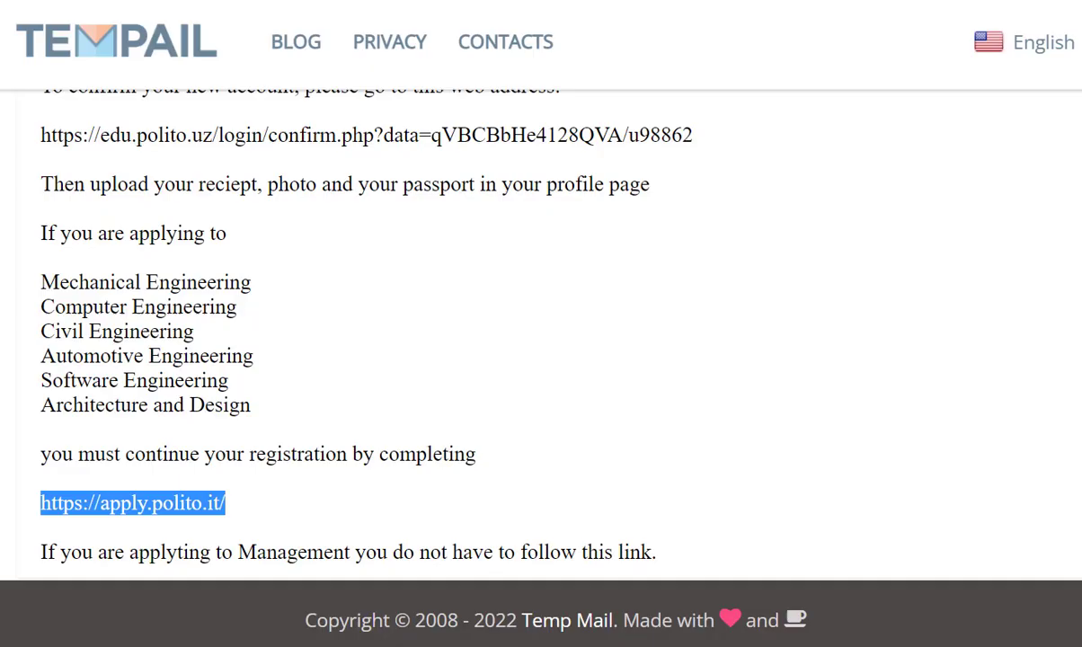
{"action": "left_click_drag", "start_coordinate": [42, 557], "coordinate": [655, 572]}
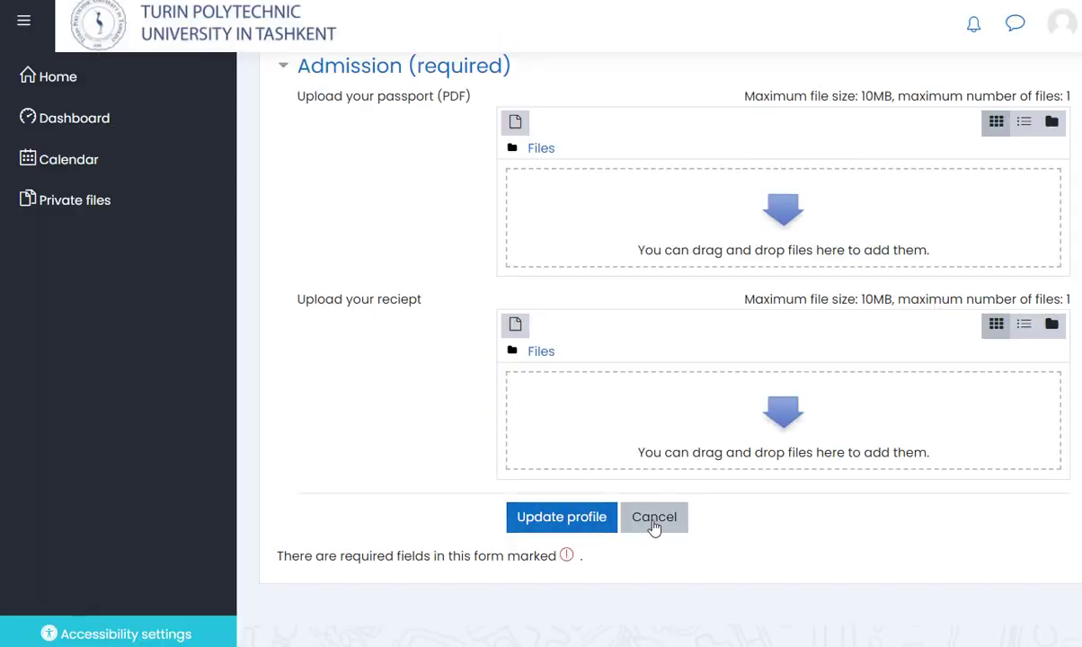
- Return to the university profile form, collapse the side navigation and review the sections from General to Admission (required)
{"action": "scroll", "coordinate": [653, 528], "scroll_direction": "up", "scroll_amount": 20}
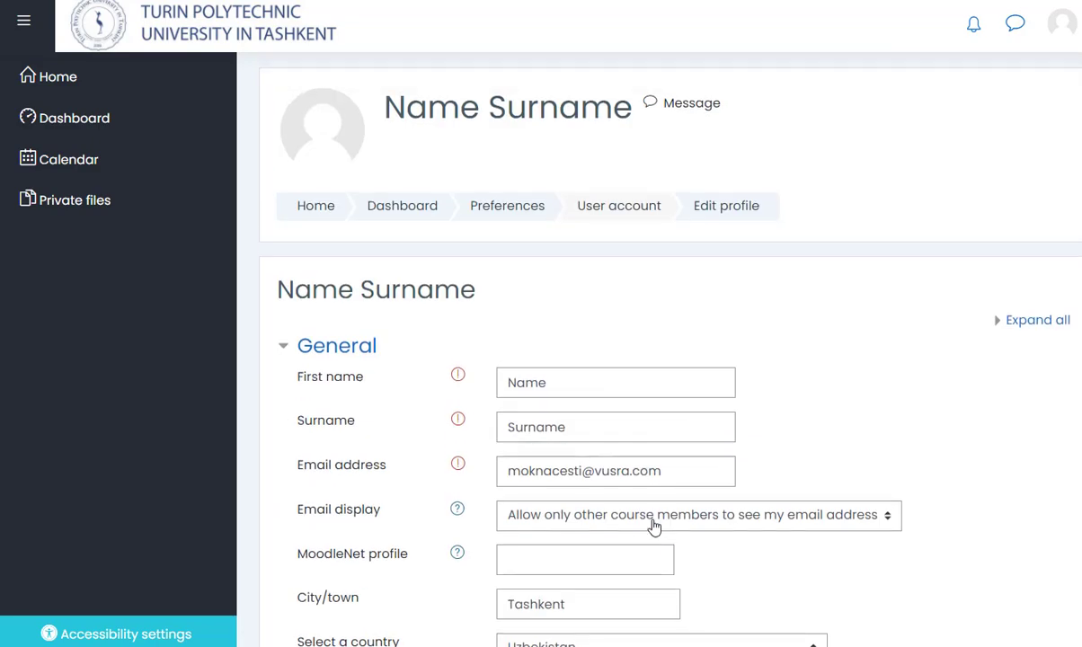
{"action": "scroll", "coordinate": [582, 418], "scroll_direction": "down", "scroll_amount": 5}
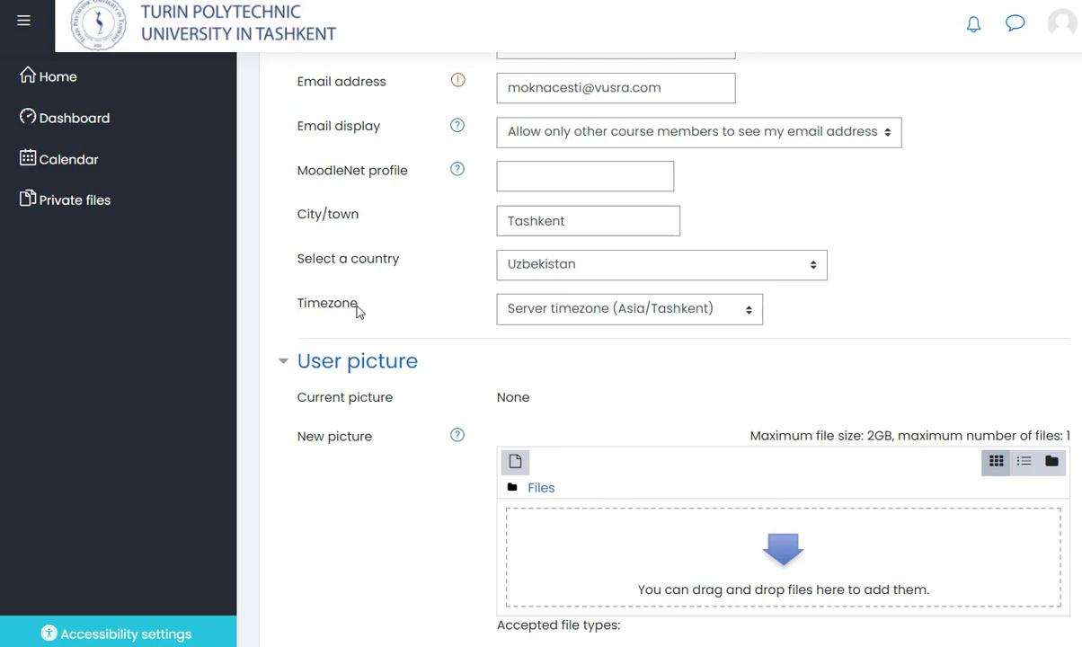
{"action": "left_click", "coordinate": [22, 23]}
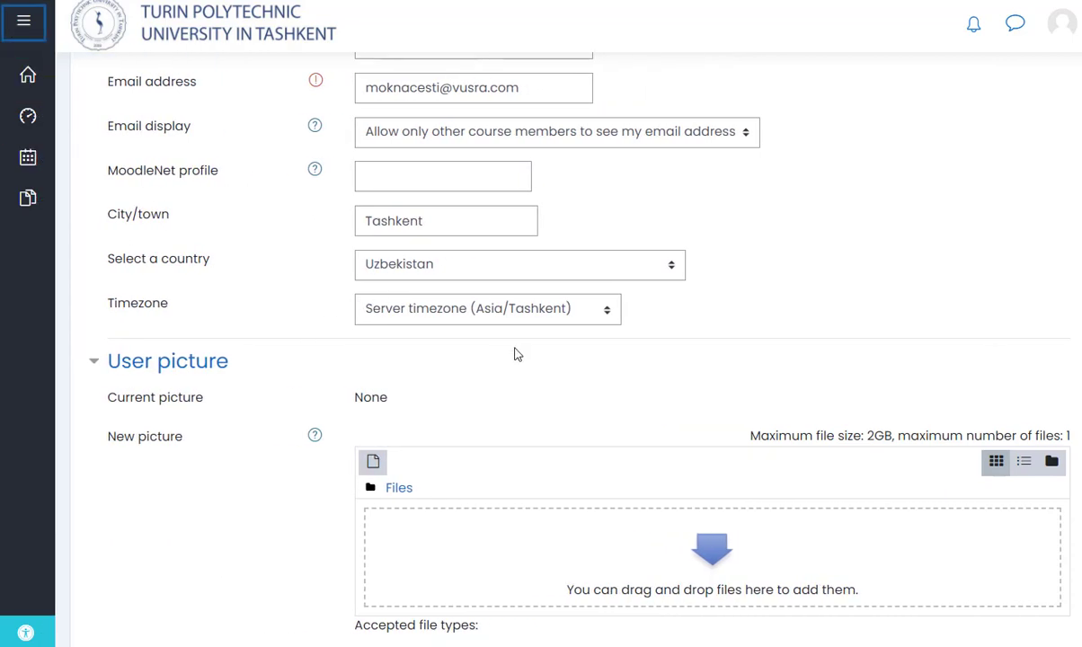
{"action": "scroll", "coordinate": [515, 353], "scroll_direction": "up", "scroll_amount": 3}
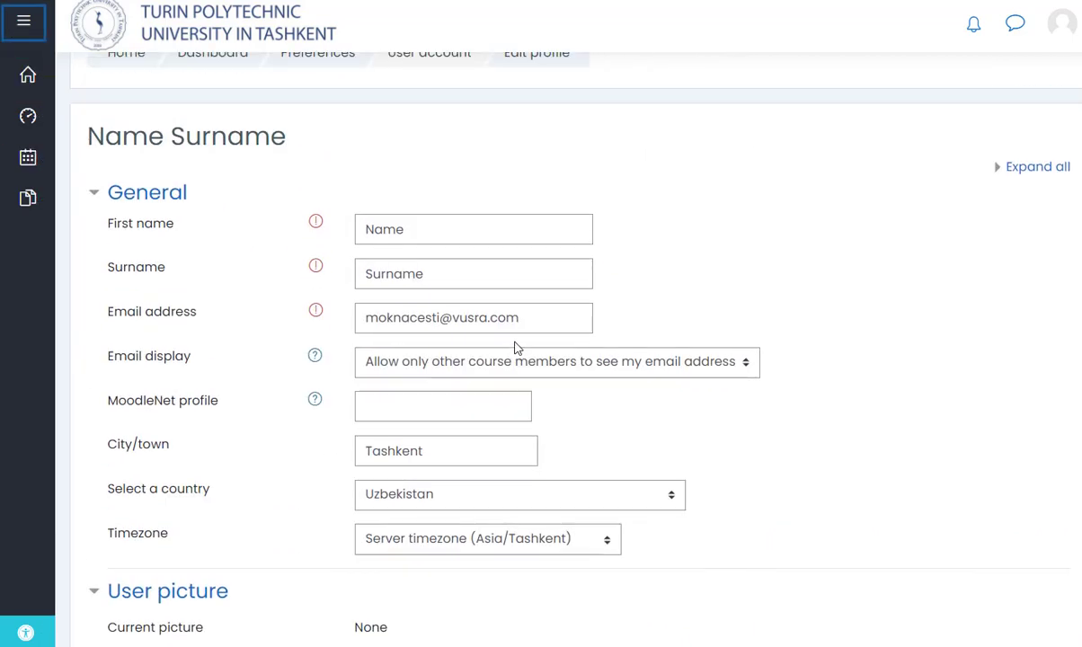
{"action": "scroll", "coordinate": [515, 346], "scroll_direction": "up", "scroll_amount": 1}
{"action": "scroll", "coordinate": [514, 341], "scroll_direction": "down", "scroll_amount": 10}
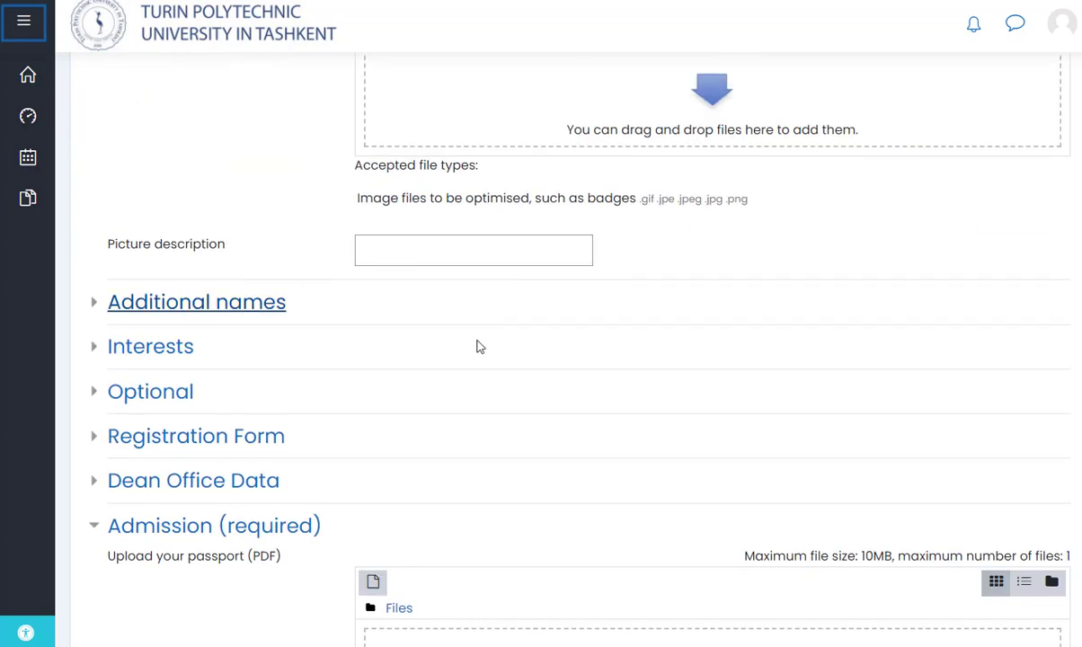